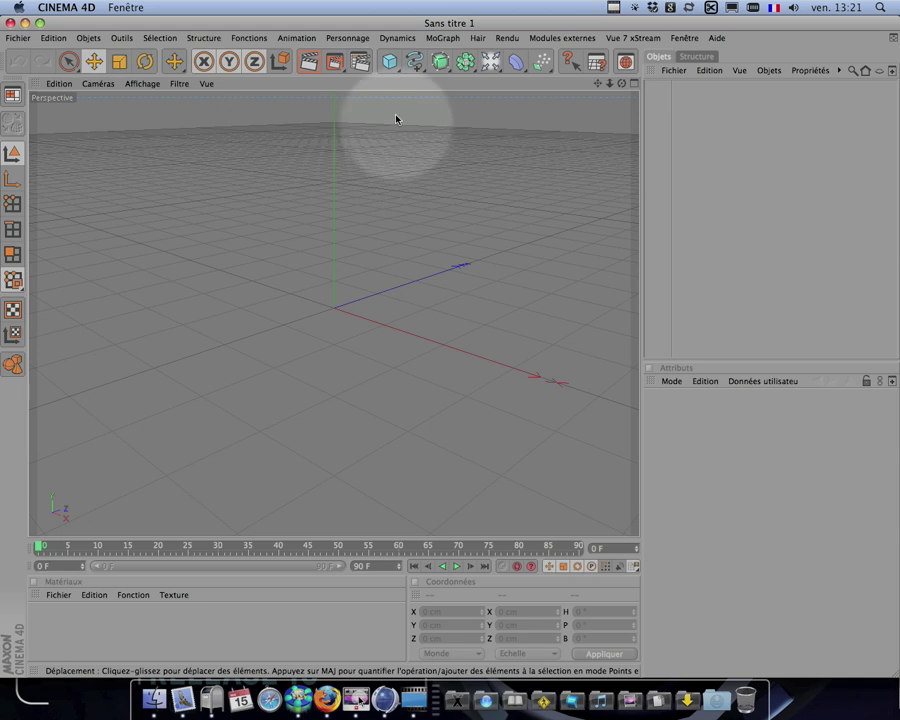
# - Add a sphere primitive to the scene and set its radius to 80 cm
pyautogui.moveTo(393, 69); pyautogui.dragTo(563, 76)
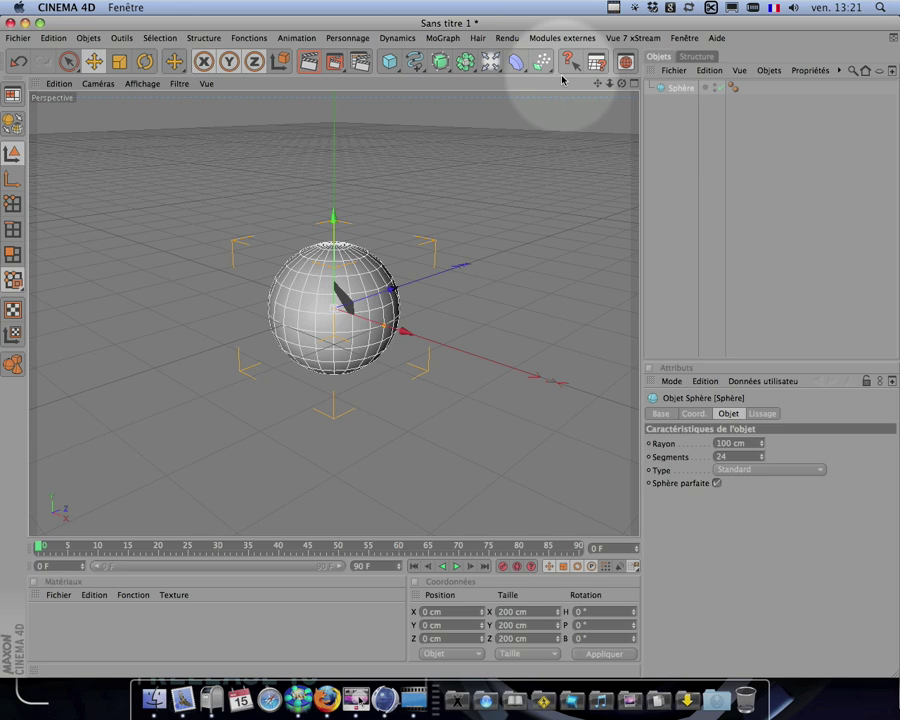
pyautogui.doubleClick(725, 442)
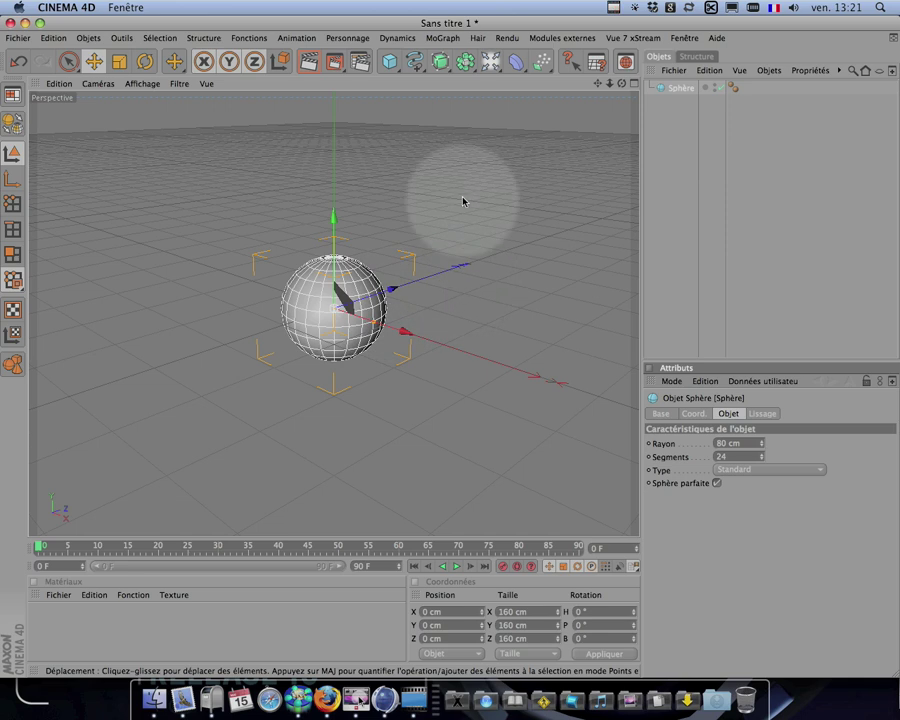
# - Add a MoGraph Cloner object (Objet Cloneur) and make the sphere its child
pyautogui.click(443, 38)
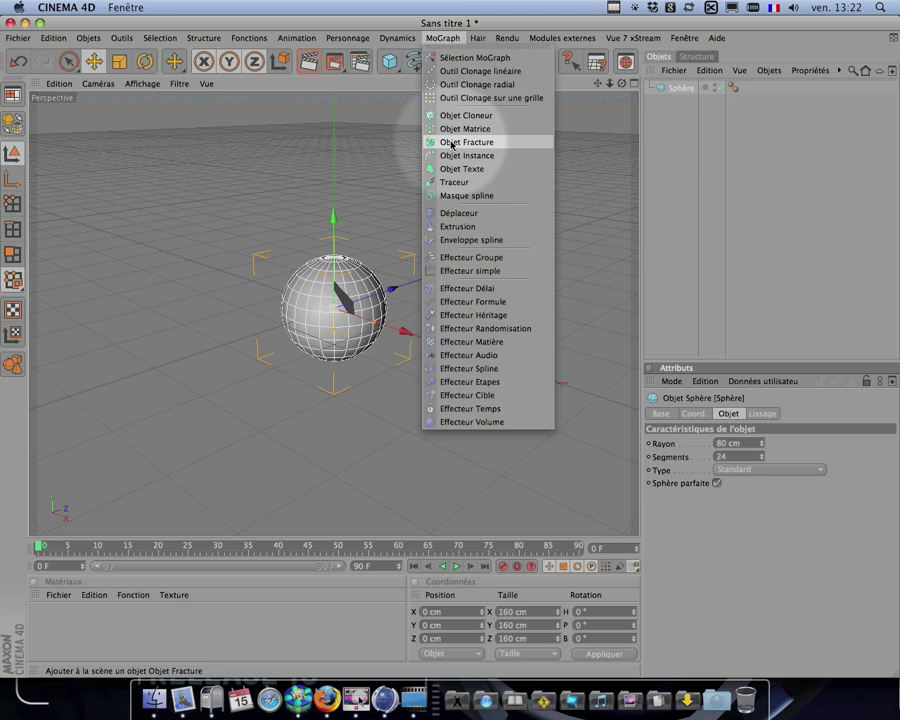
pyautogui.click(450, 115)
pyautogui.moveTo(681, 102); pyautogui.dragTo(690, 90)
pyautogui.click(690, 89)
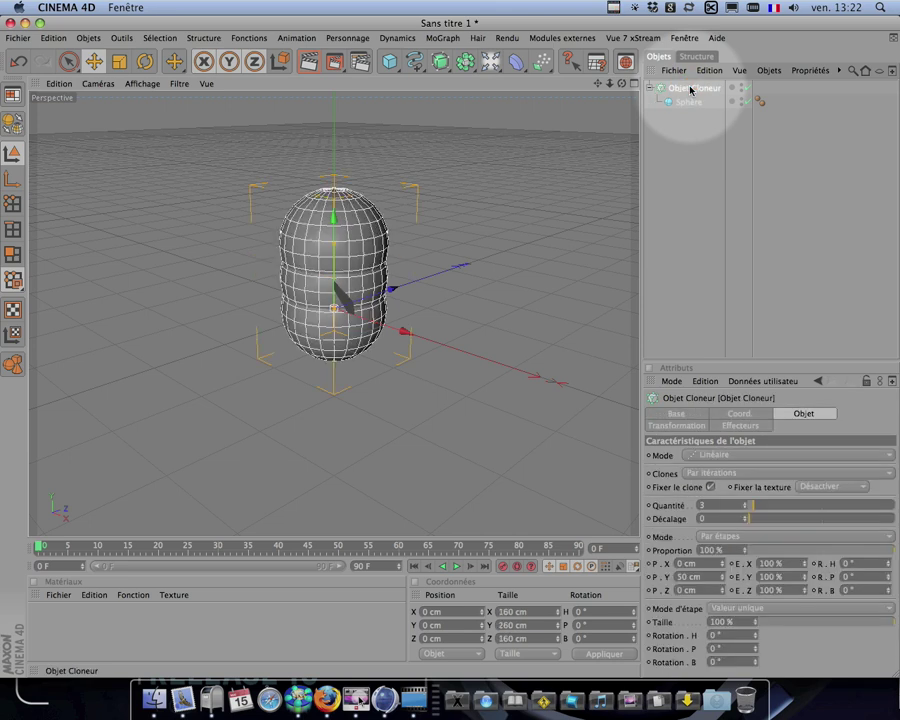
# - Set the cloner's mode to grid distribution (Répartition sur une grille) with a first-axis quantity of 8
pyautogui.click(697, 456)
pyautogui.click(709, 508)
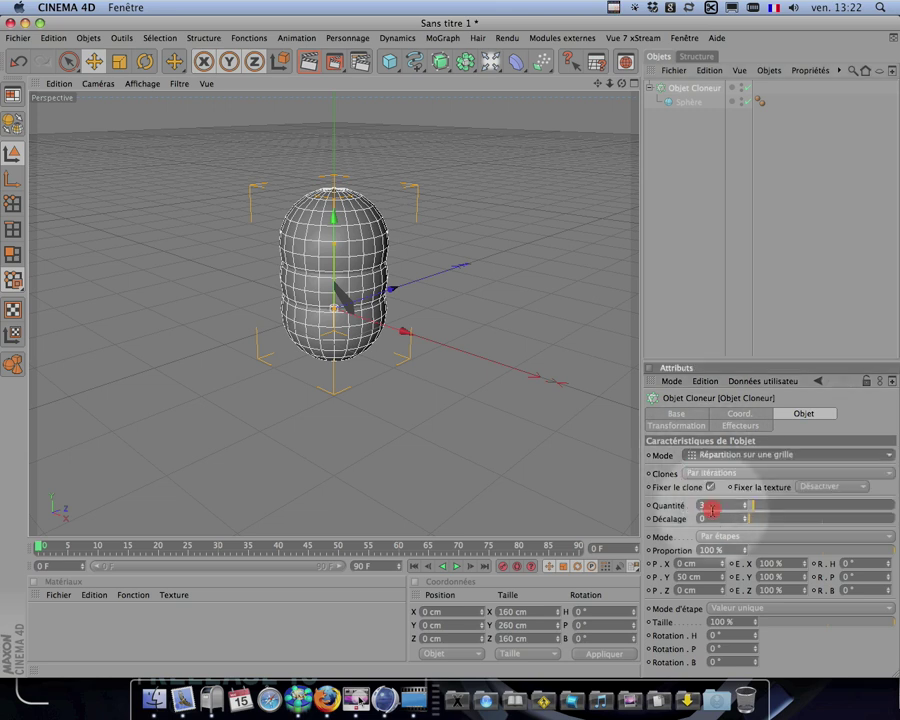
pyautogui.doubleClick(712, 505)
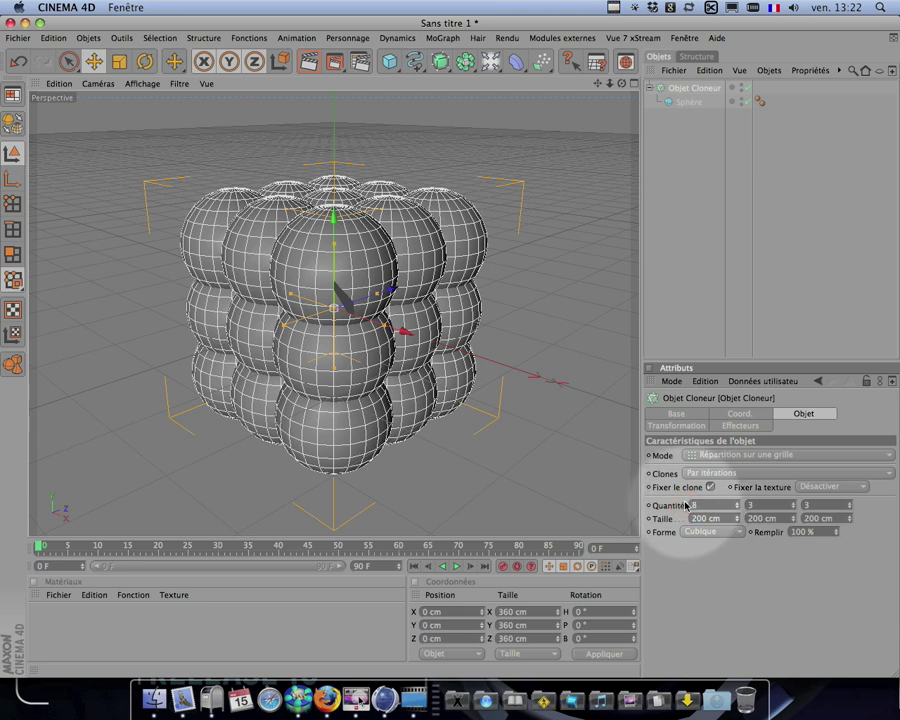
pyautogui.write('8')
pyautogui.press('Return')
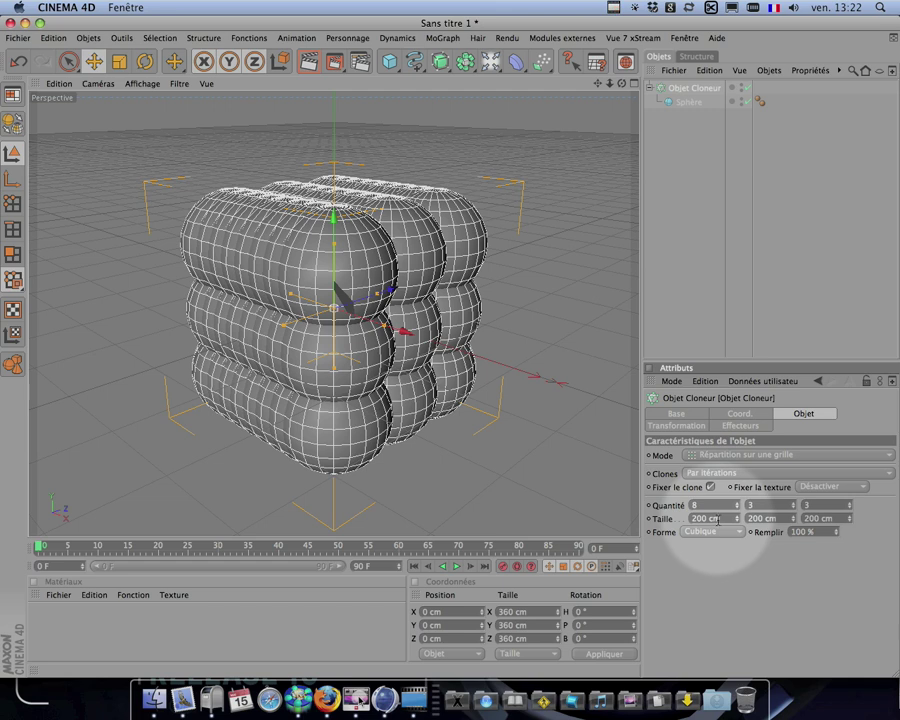
# - Set the clone grid's size along the X axis to 4700 cm
pyautogui.click(718, 518)
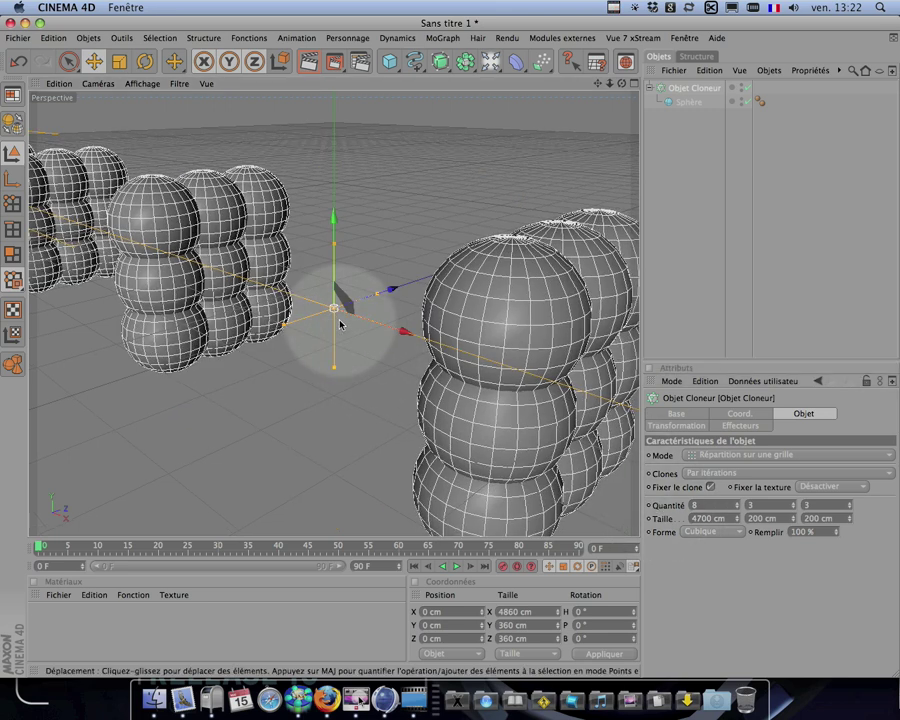
pyautogui.scroll(-5, 340, 323)
pyautogui.scroll(-2, 370, 336)
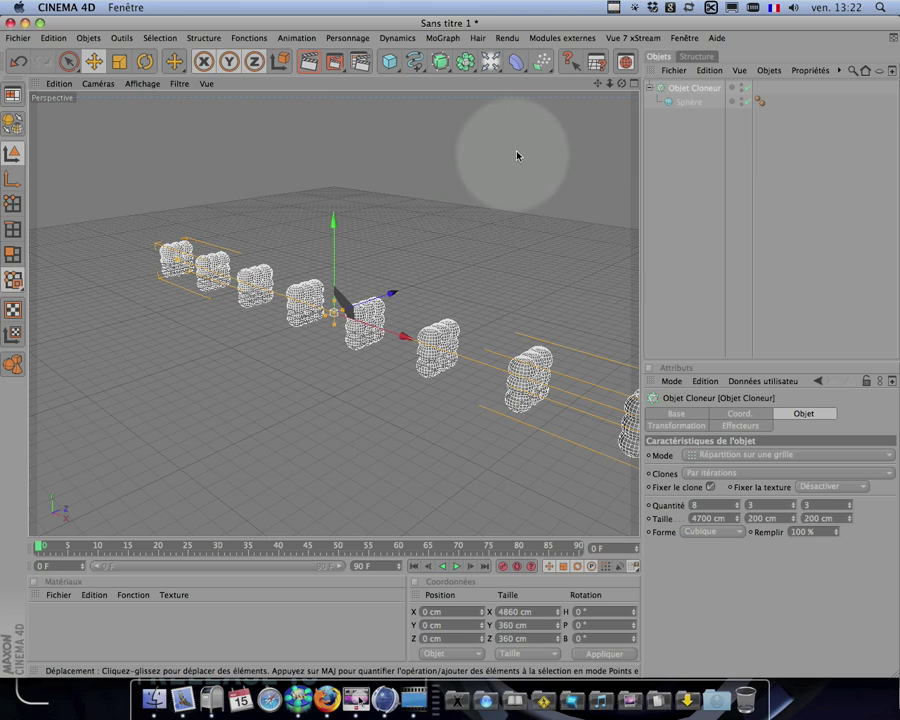
pyautogui.moveTo(598, 84); pyautogui.dragTo(461, 224)
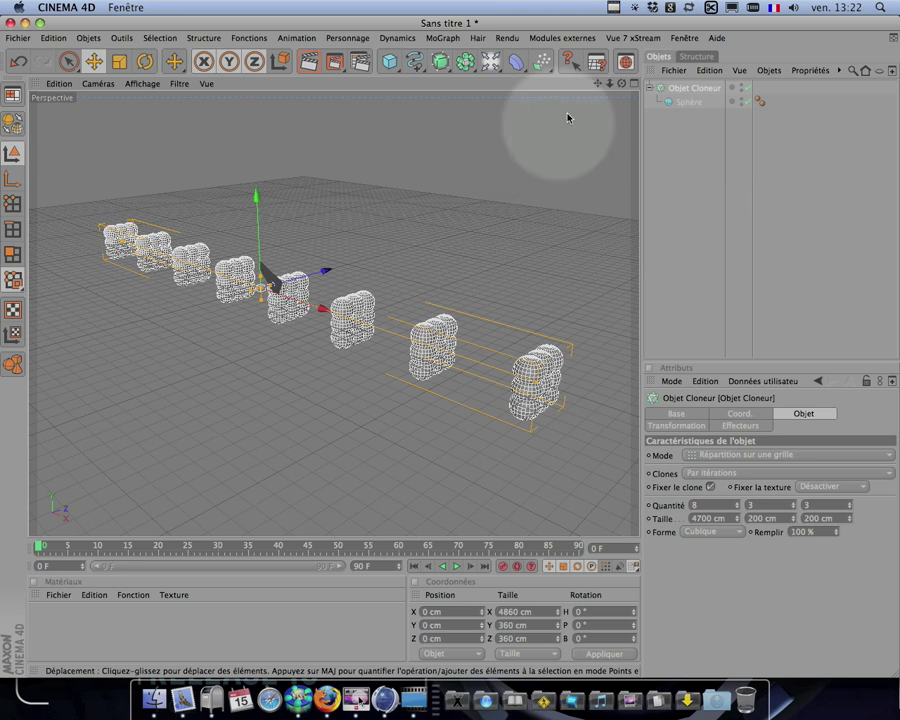
# - Draw a wavy five-point B-spline in the front view, from about X -2485, Y -591 cm to X 2297, Y -658 cm
pyautogui.click(632, 88)
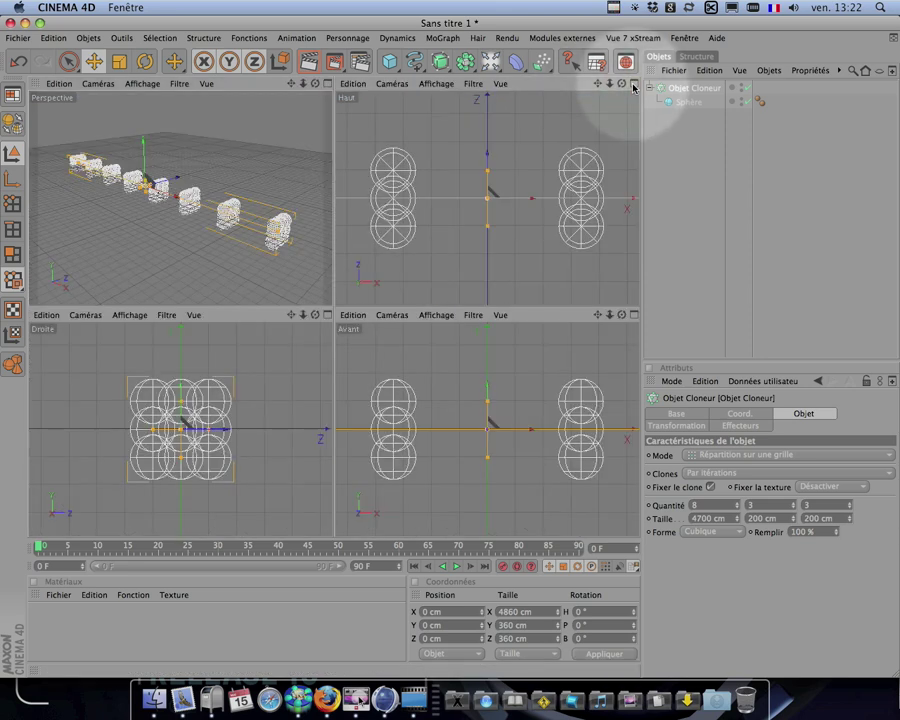
pyautogui.click(633, 321)
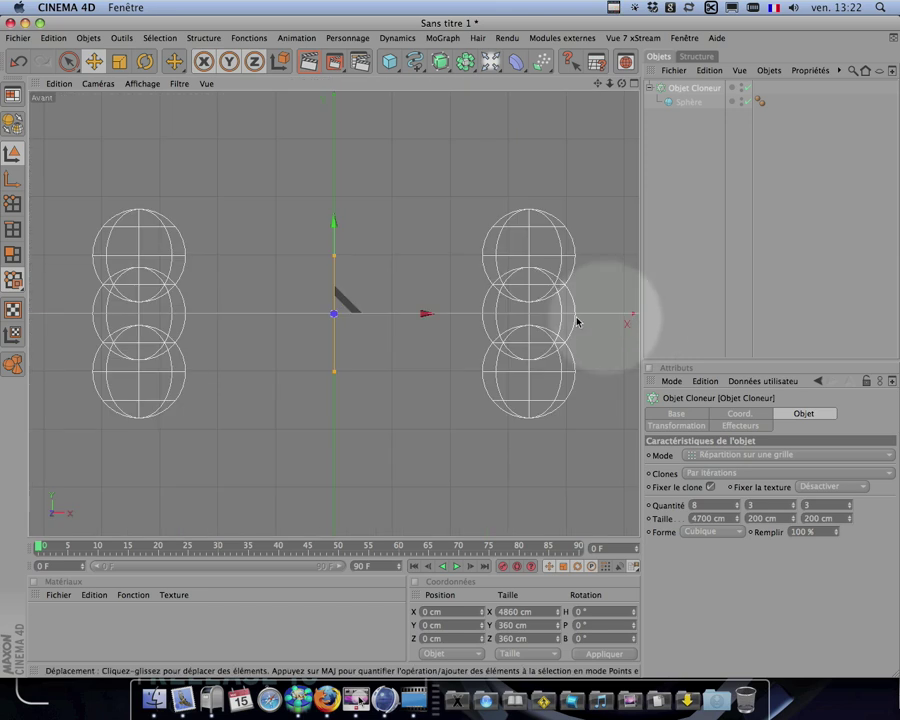
pyautogui.scroll(-8, 407, 272)
pyautogui.scroll(-1, 407, 273)
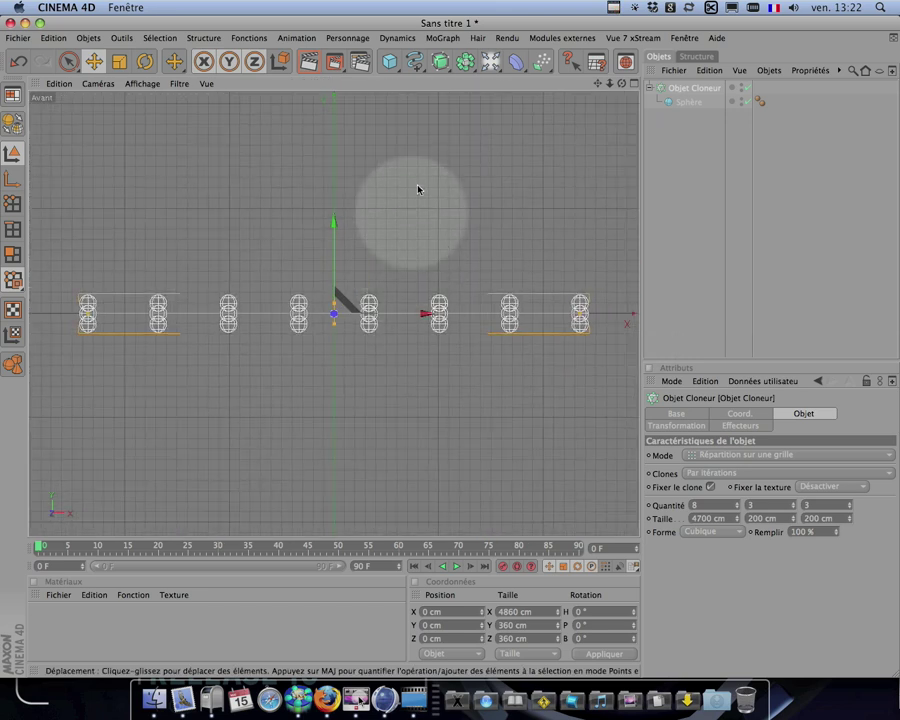
pyautogui.moveTo(416, 63); pyautogui.dragTo(637, 80)
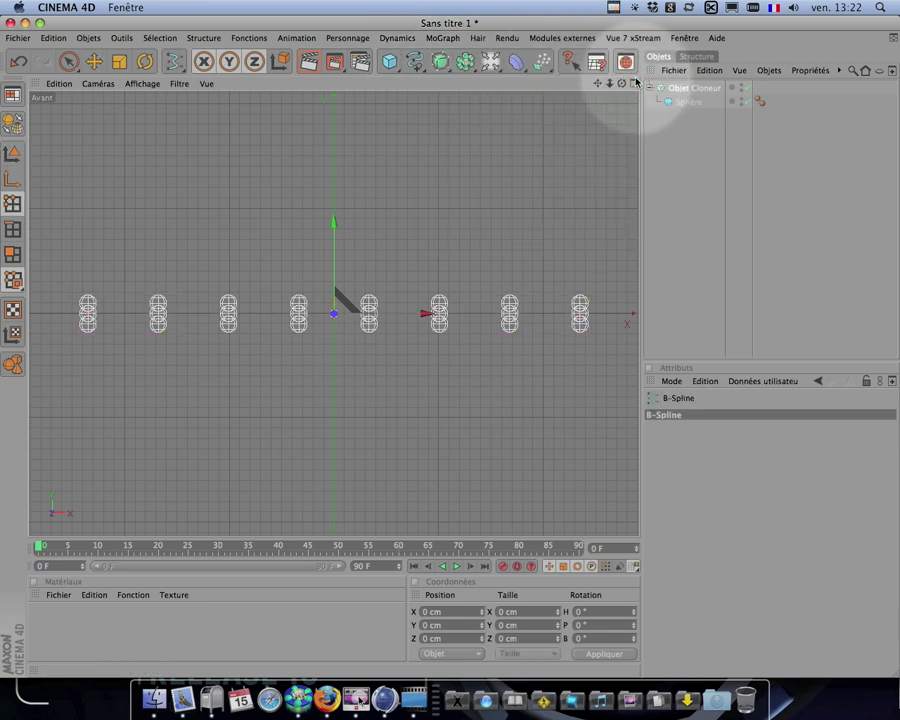
pyautogui.click(74, 378)
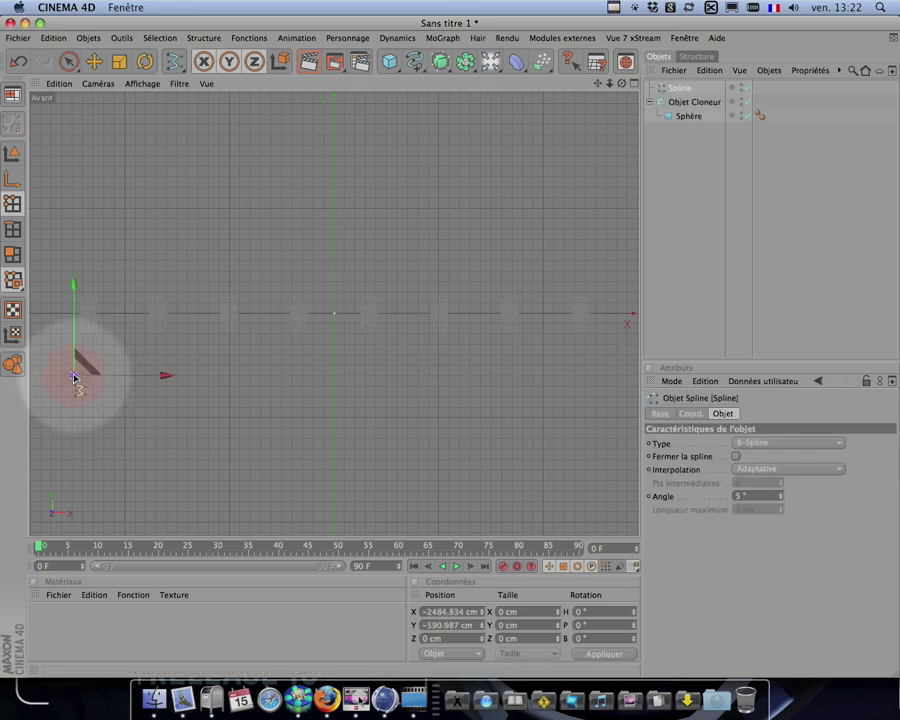
pyautogui.click(235, 174)
pyautogui.click(384, 405)
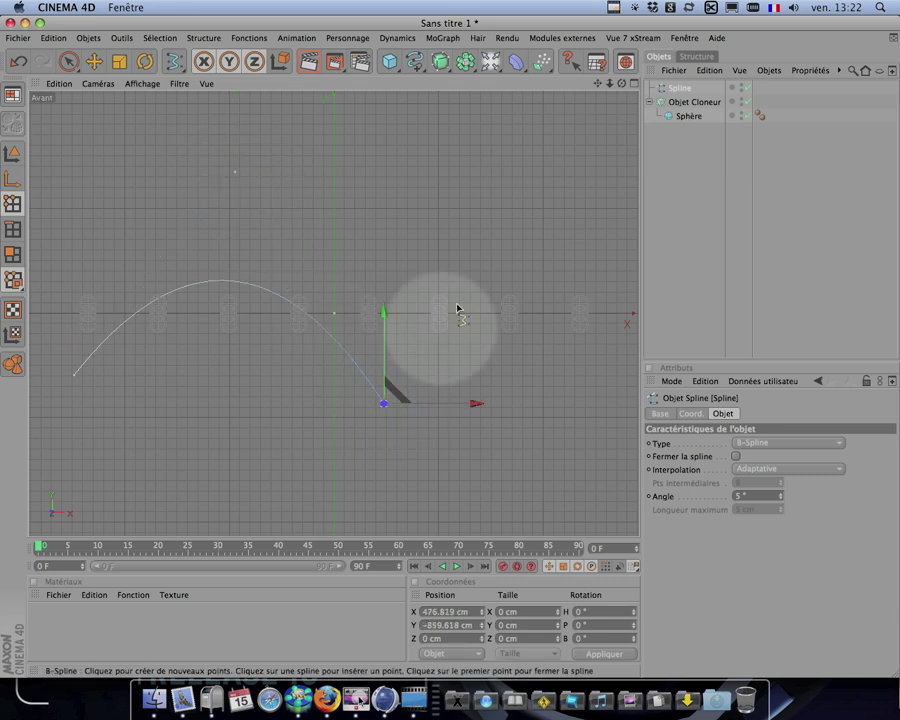
pyautogui.click(459, 253)
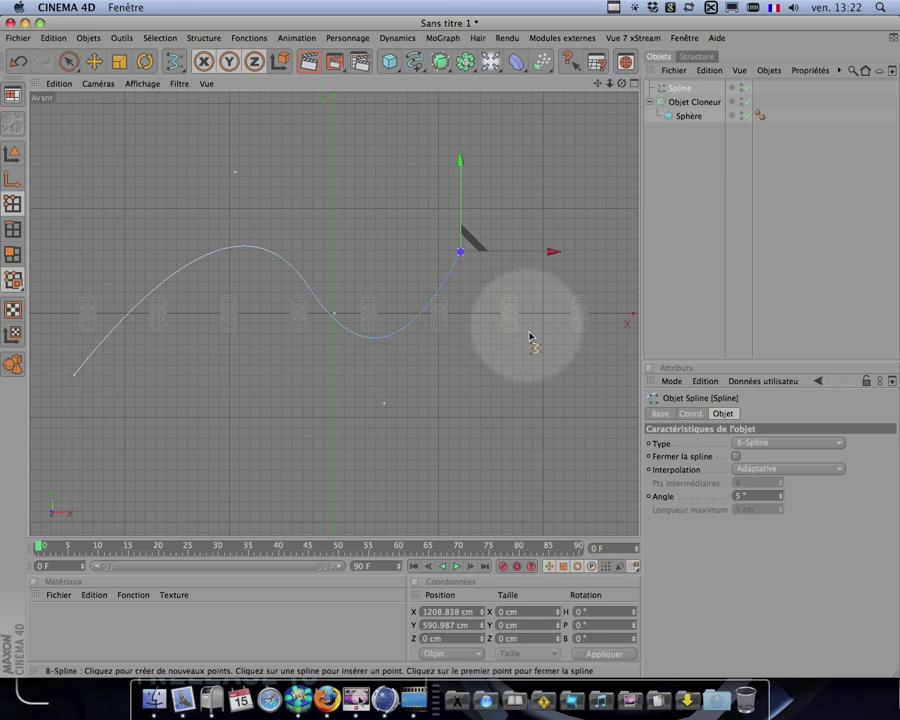
pyautogui.click(575, 383)
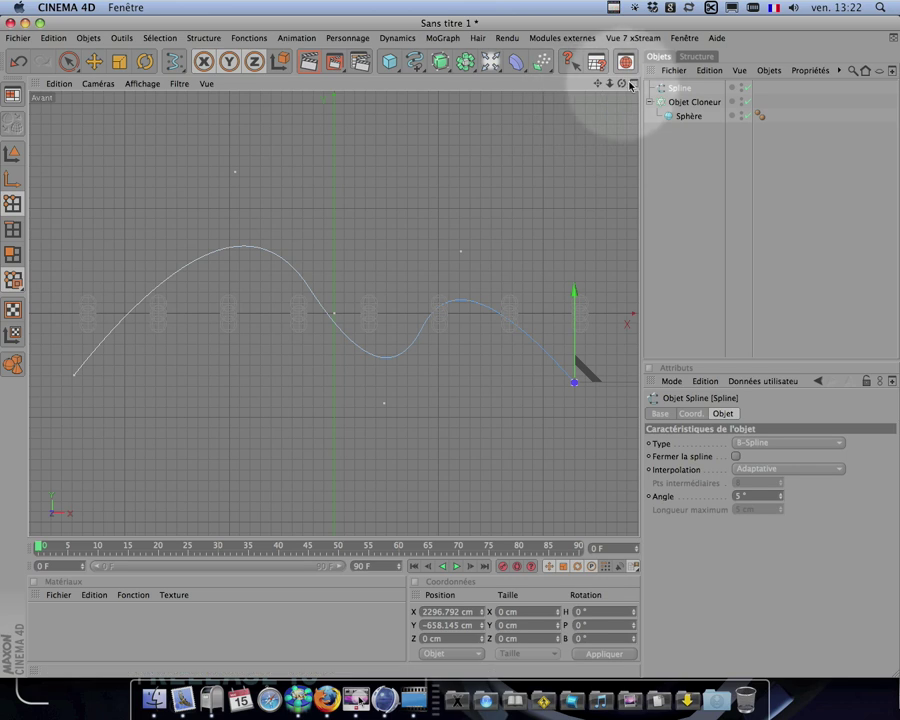
# - Add a Spline effector (Effecteur Spline) to the cloner and assign the drawn B-spline as its Spline
pyautogui.click(634, 83)
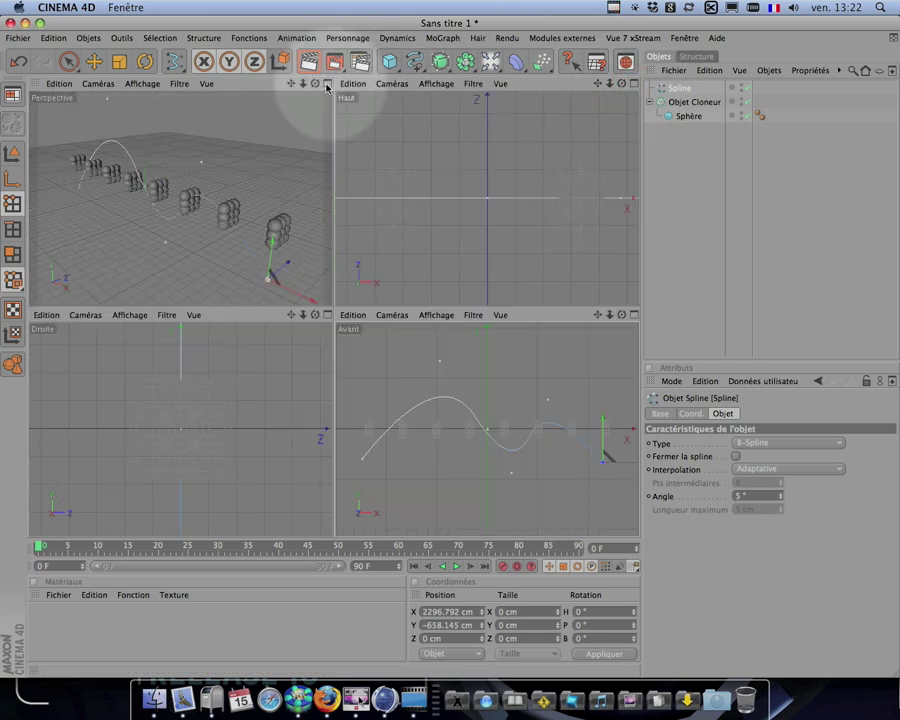
pyautogui.click(327, 83)
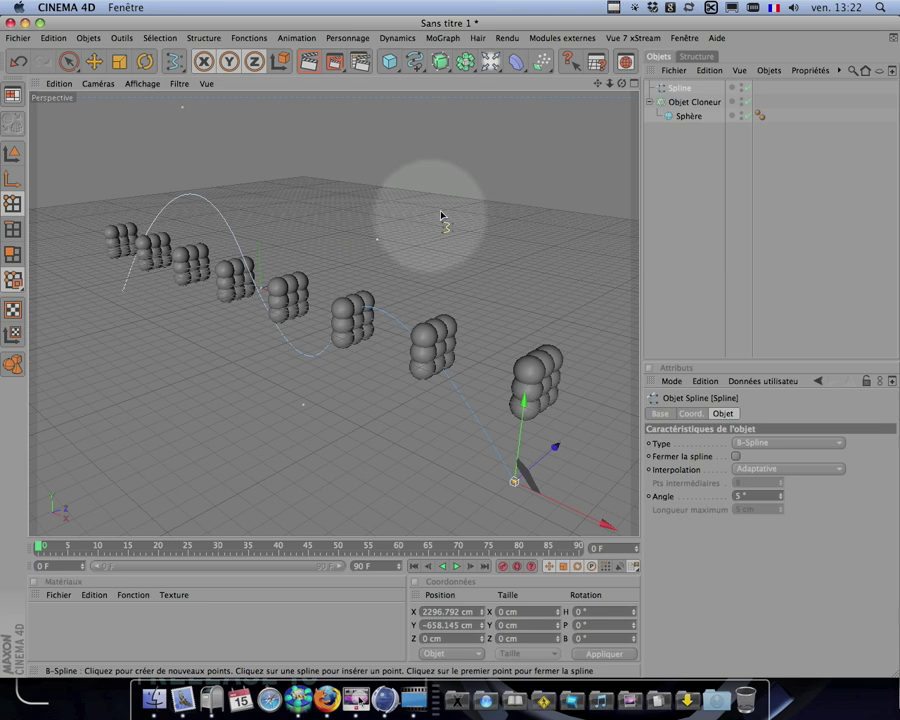
pyautogui.click(686, 104)
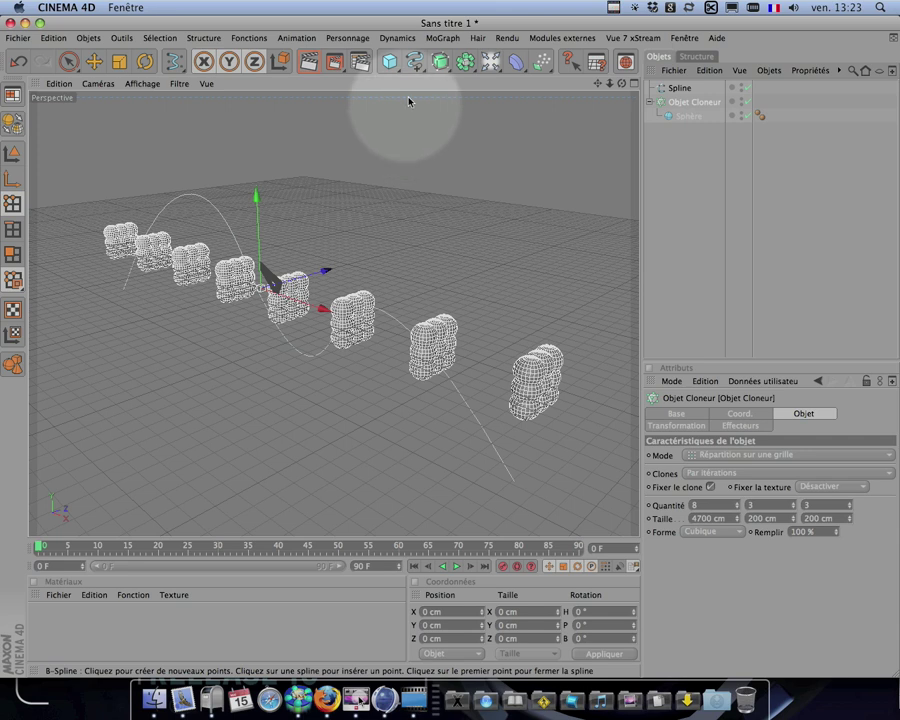
pyautogui.click(440, 38)
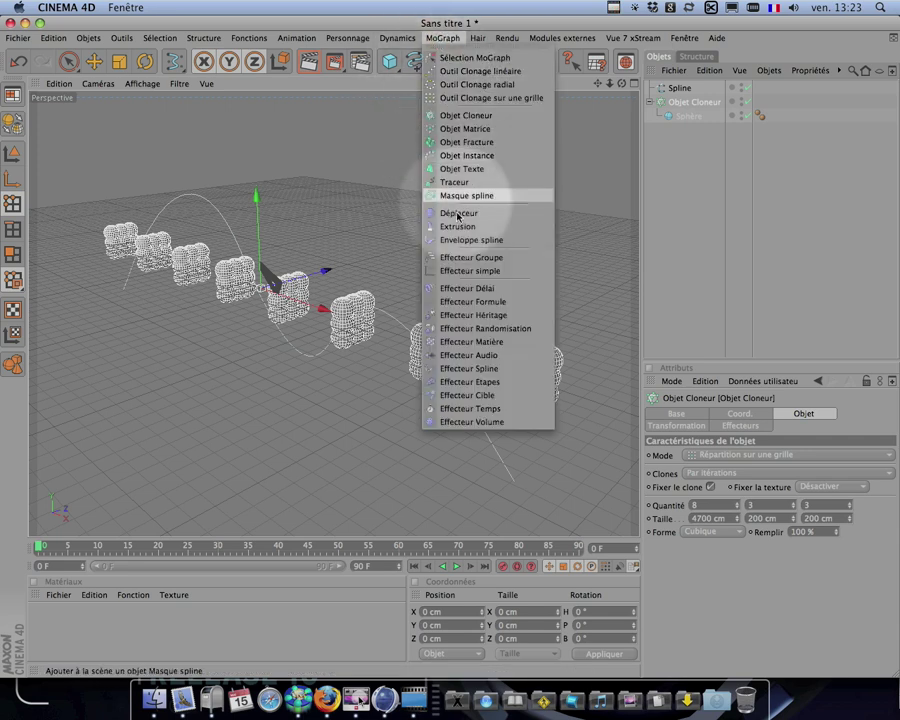
pyautogui.click(464, 369)
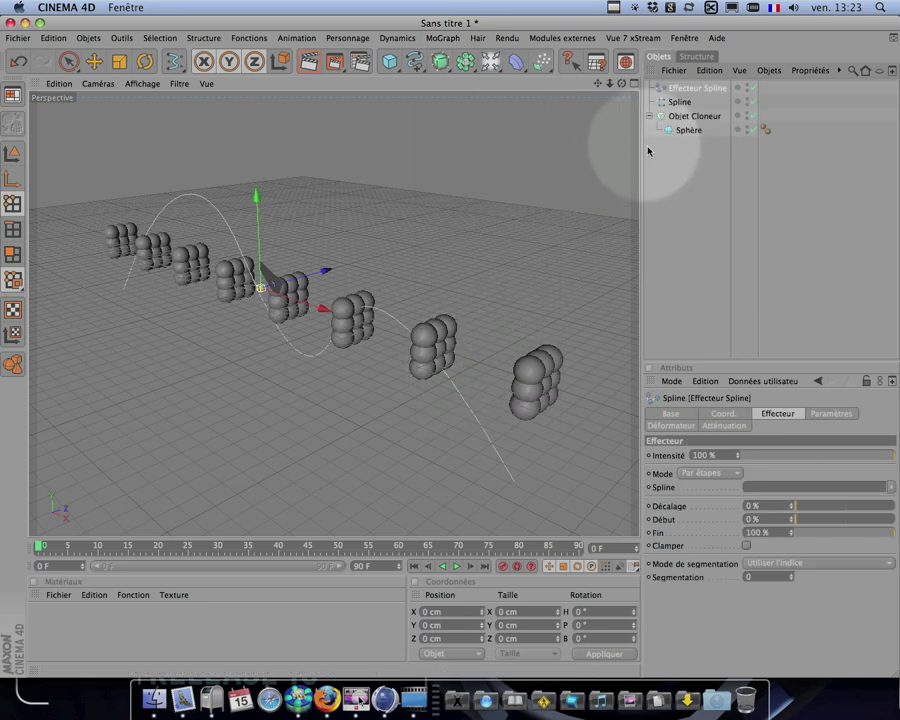
pyautogui.moveTo(676, 103); pyautogui.dragTo(772, 486)
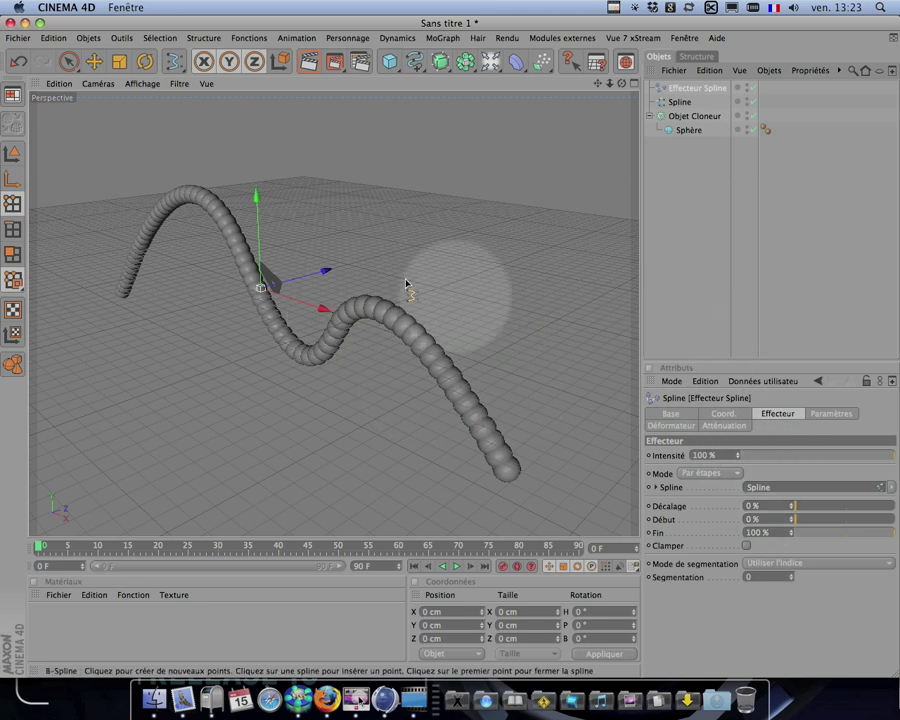
# - Add a Random effector (Effecteur Randomisation) to the cloner and set its intensity to 63 %
pyautogui.click(697, 117)
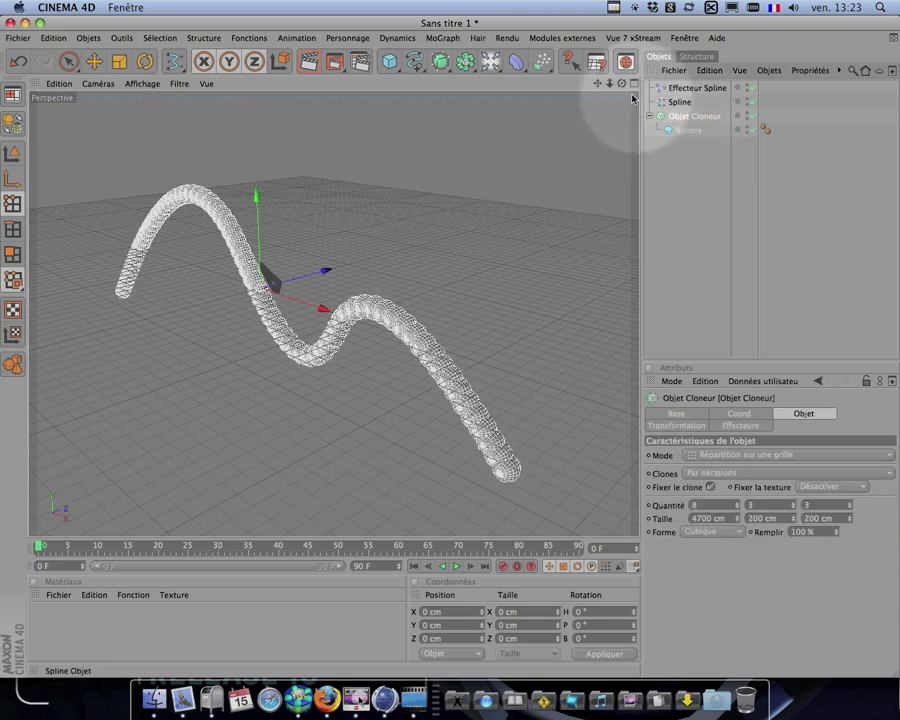
pyautogui.click(437, 39)
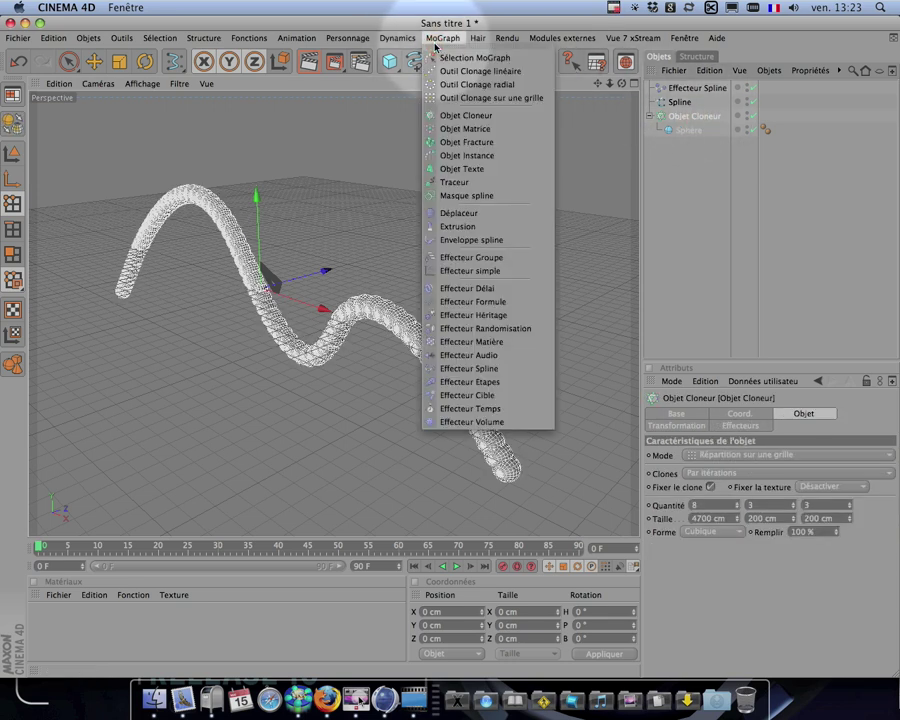
pyautogui.click(485, 328)
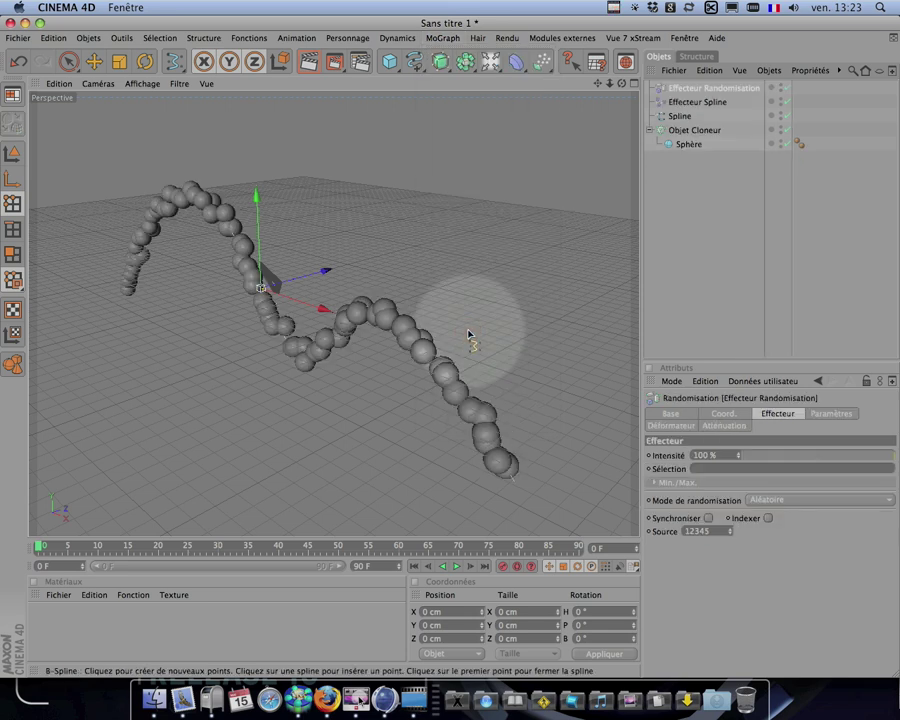
pyautogui.click(850, 456)
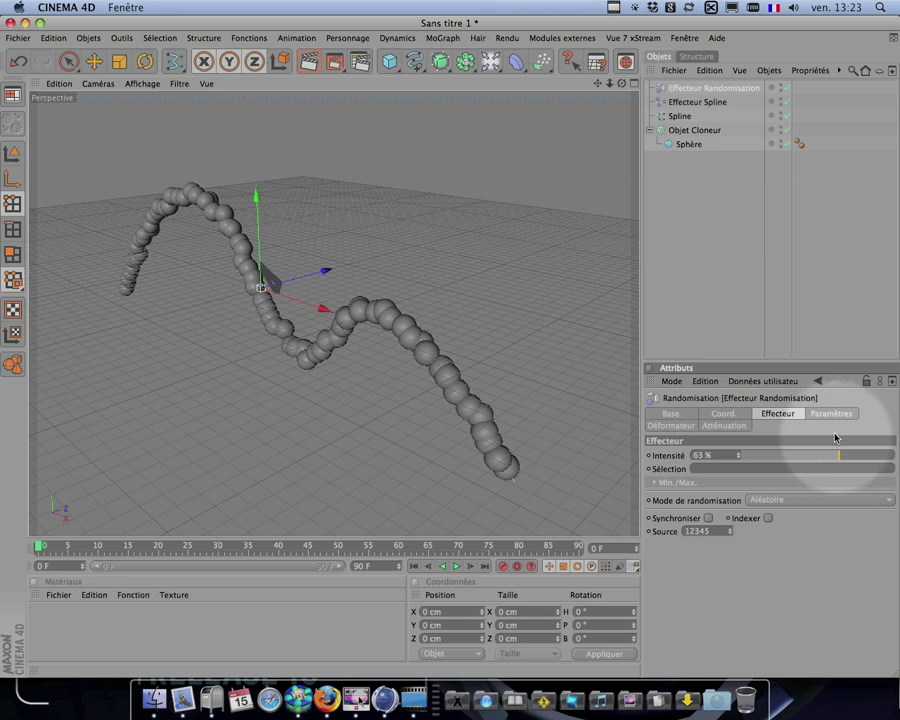
# - Set the Random effector's position variation to P.X 87 cm, P.Y 110 cm and P.Z 79 cm
pyautogui.click(828, 415)
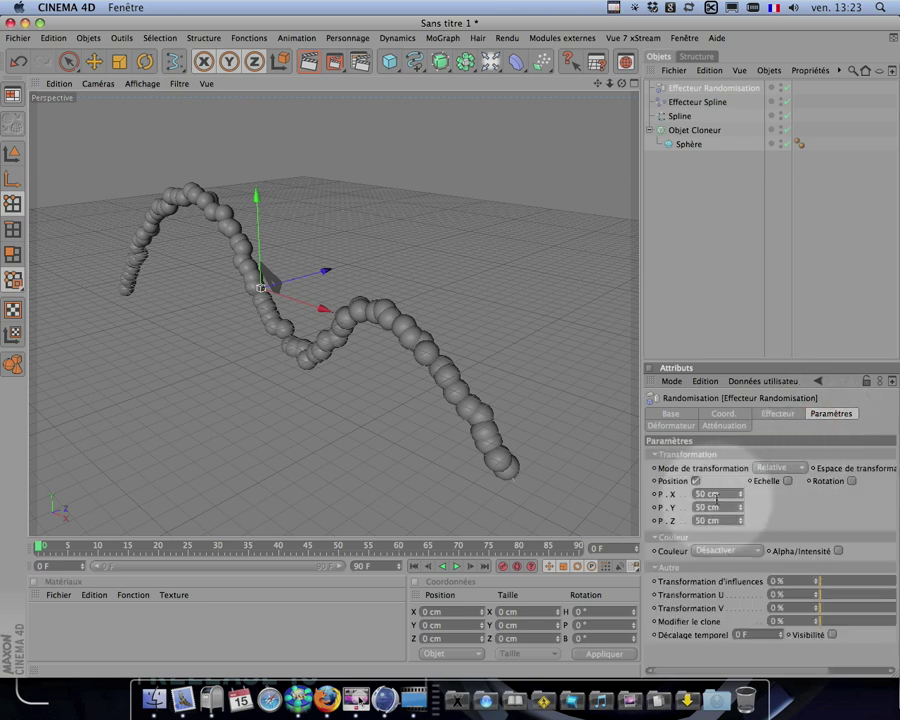
pyautogui.click(722, 493)
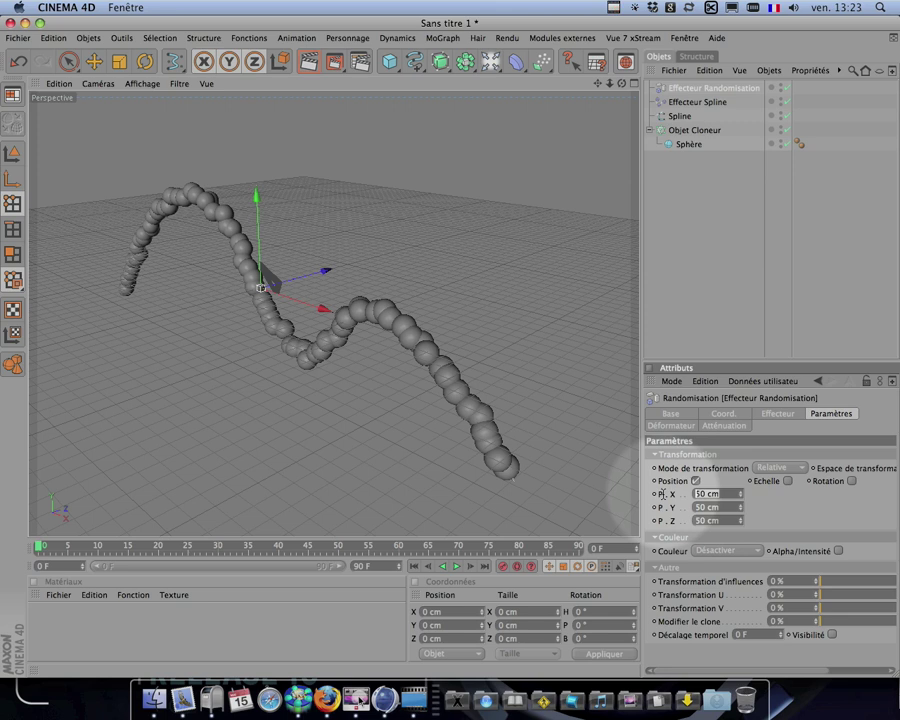
pyautogui.press('Return')
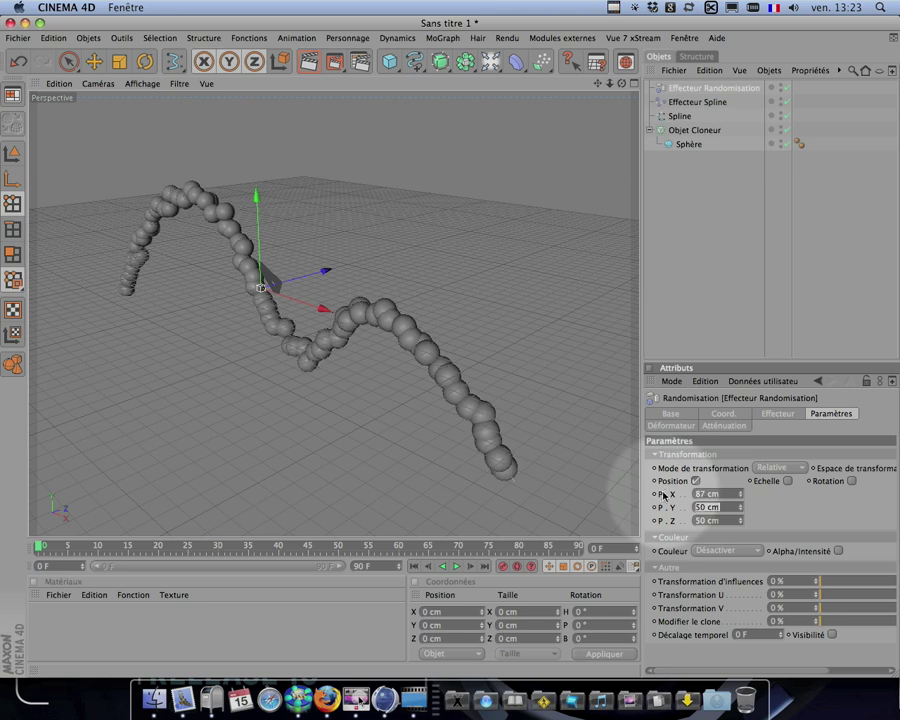
pyautogui.press('Tab')
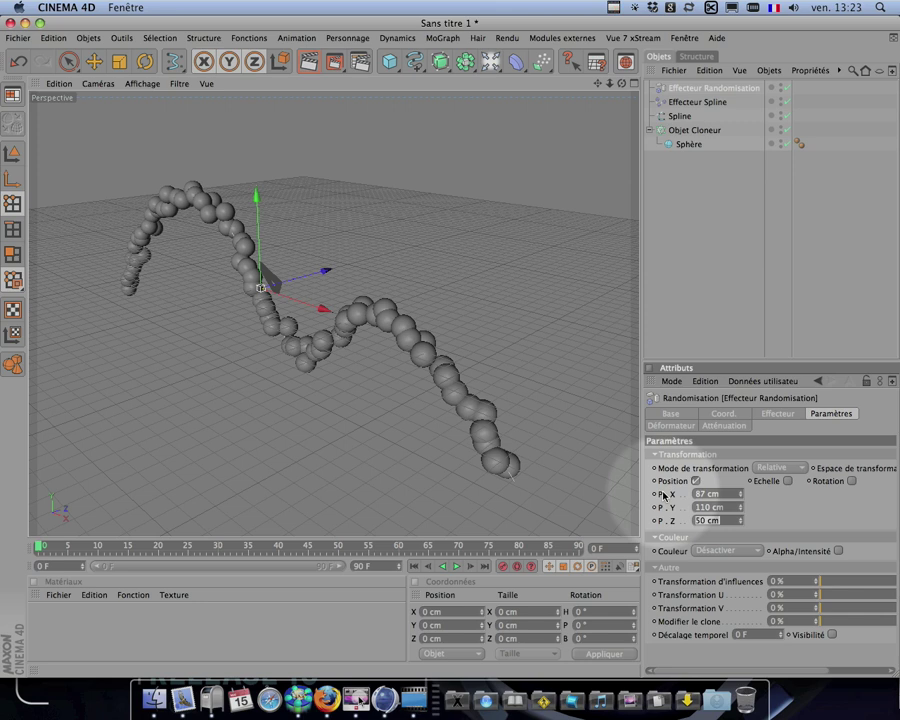
pyautogui.write('79')
pyautogui.press('Return')
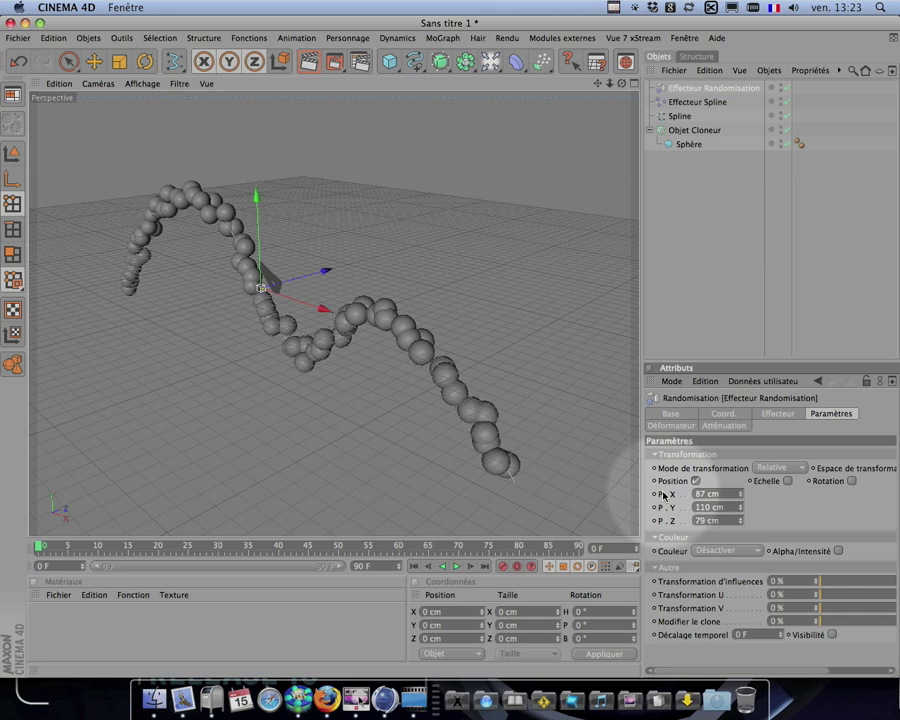
# - Enable scale variation on the Random effector and set E.X, E.Y and E.Z to 1.5
pyautogui.click(787, 482)
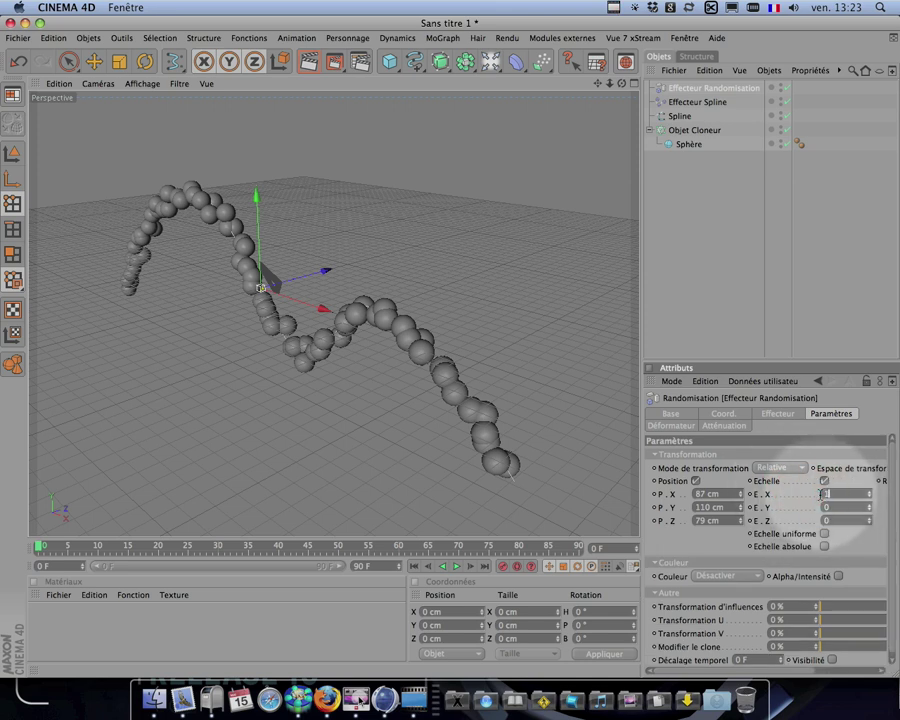
pyautogui.press('Tab')
pyautogui.write('1')
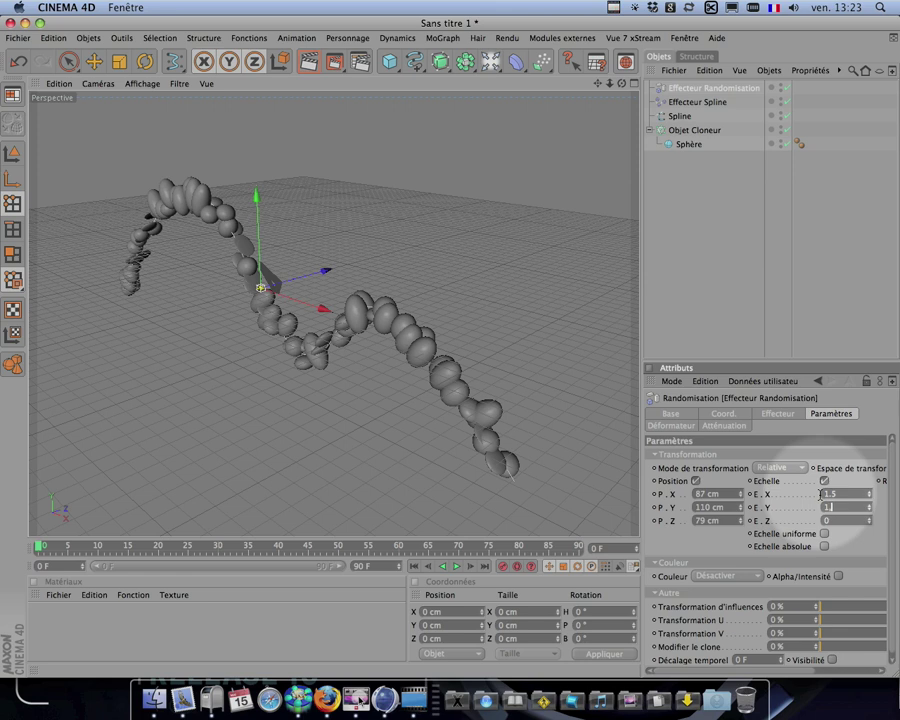
pyautogui.press('Tab')
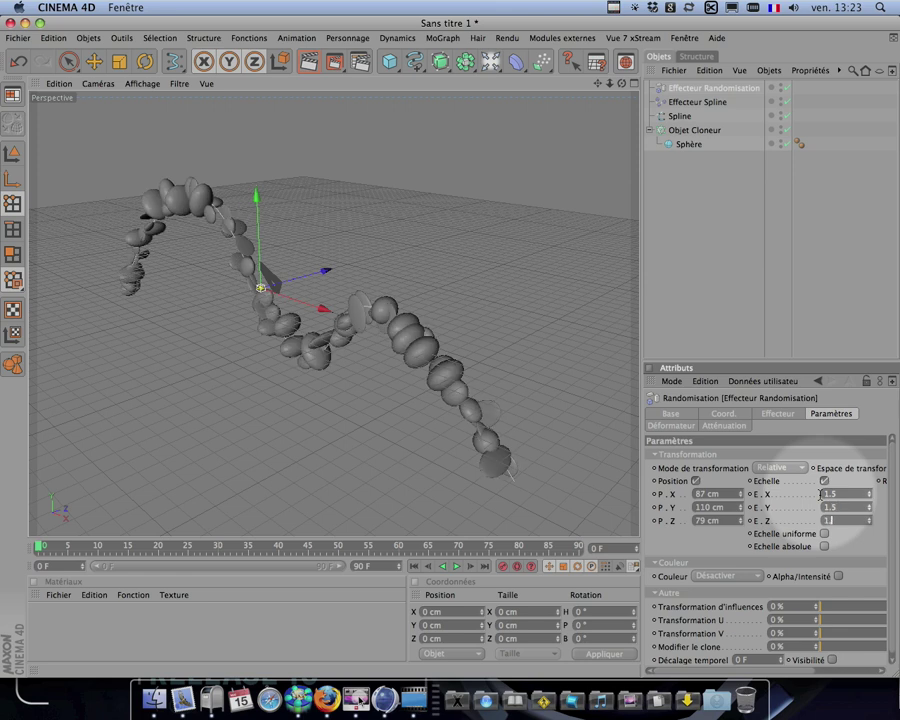
pyautogui.press('Return')
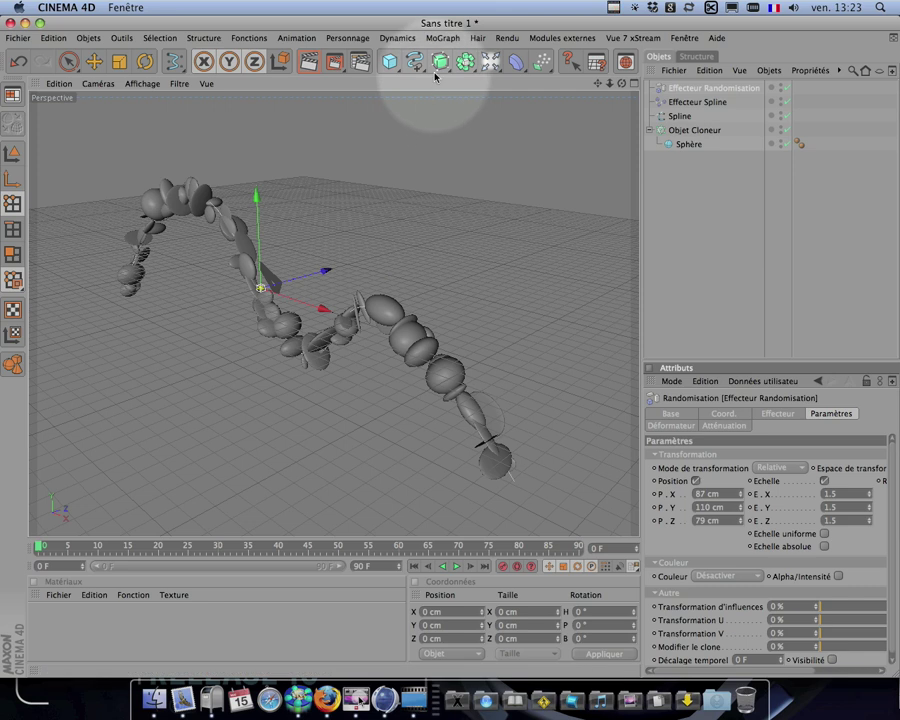
# - Add a Metaball object and make the cloner (Objet Cloneur) its child
pyautogui.click(464, 62)
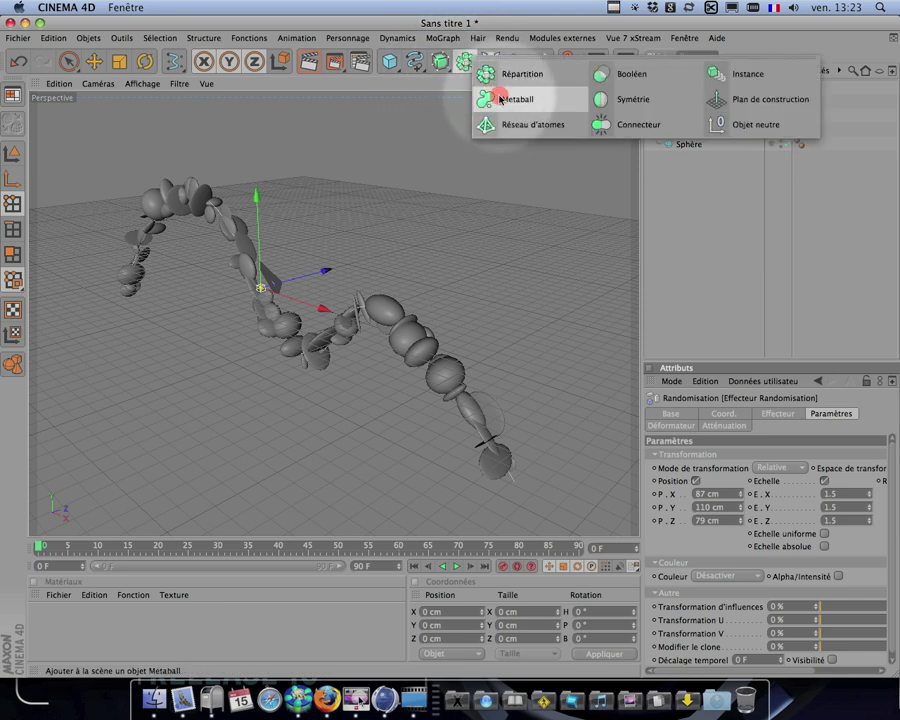
pyautogui.click(486, 94)
pyautogui.moveTo(688, 144); pyautogui.dragTo(679, 91)
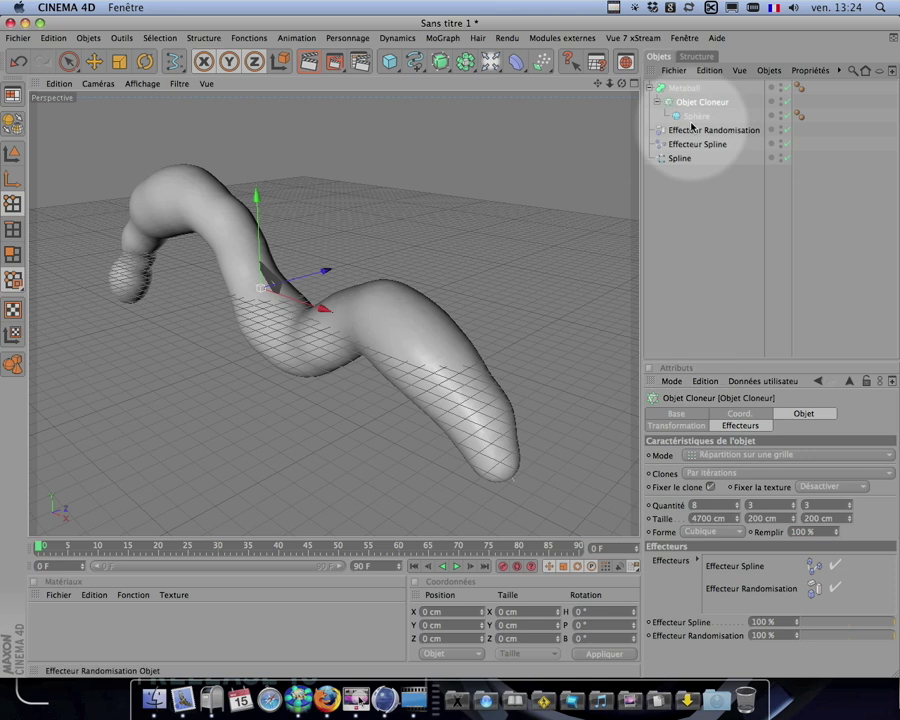
# - Set the Metaball's view subdivision (Subdivision Vue) to 20 cm and examine the smoothed mesh up close
pyautogui.click(690, 90)
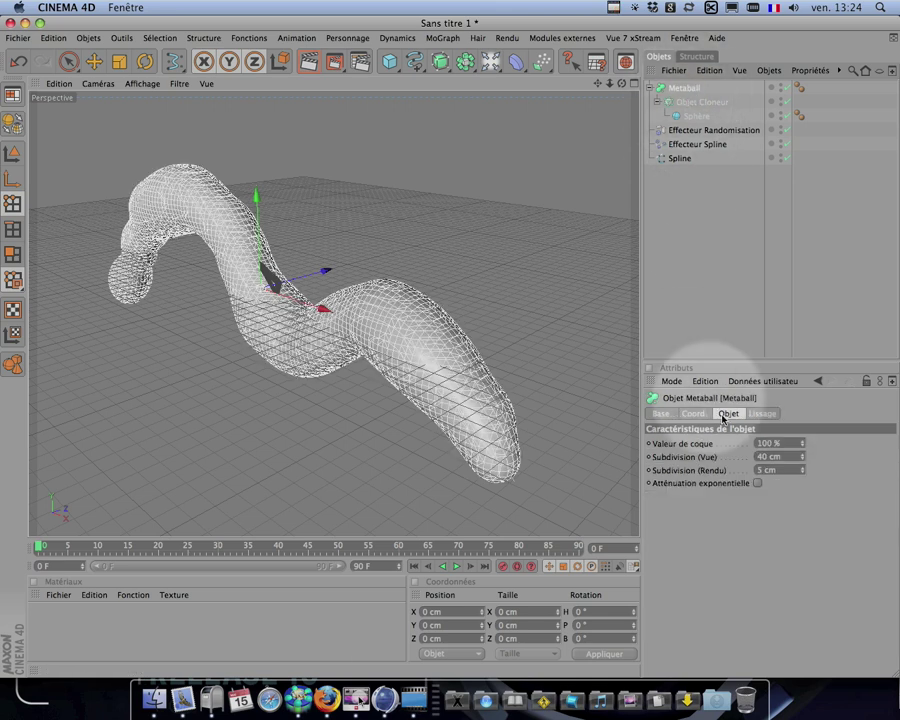
pyautogui.click(749, 457)
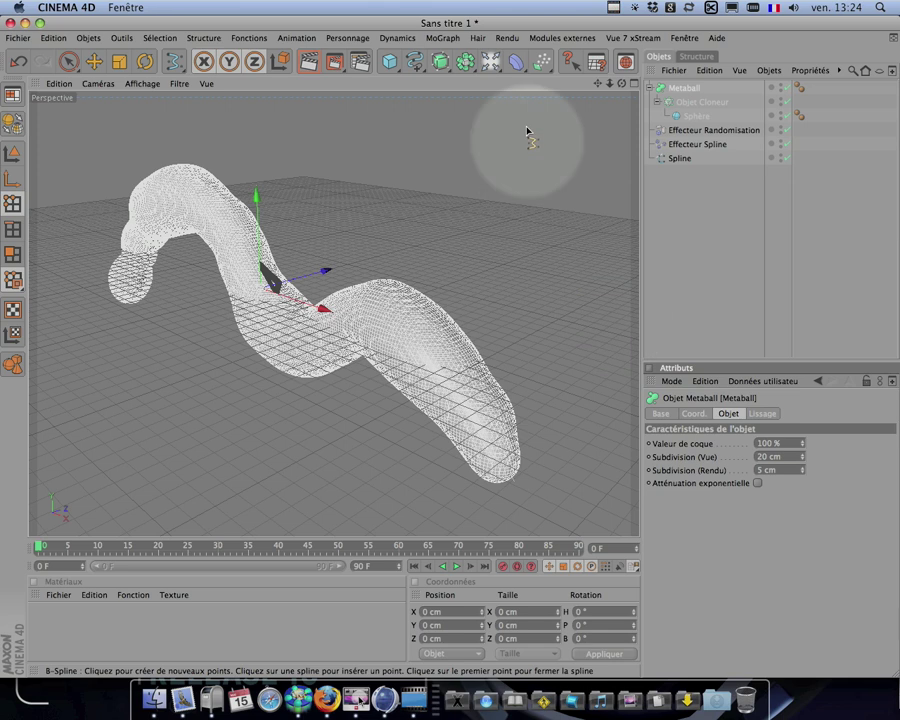
pyautogui.moveTo(621, 83); pyautogui.dragTo(450, 348)
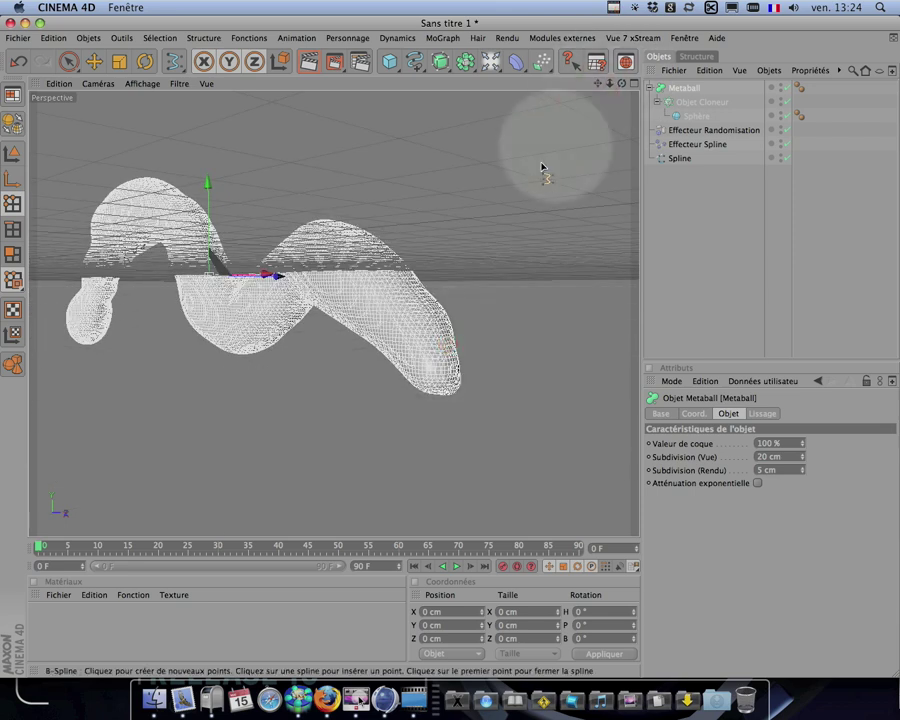
pyautogui.scroll(5, 542, 175)
pyautogui.scroll(5, 532, 178)
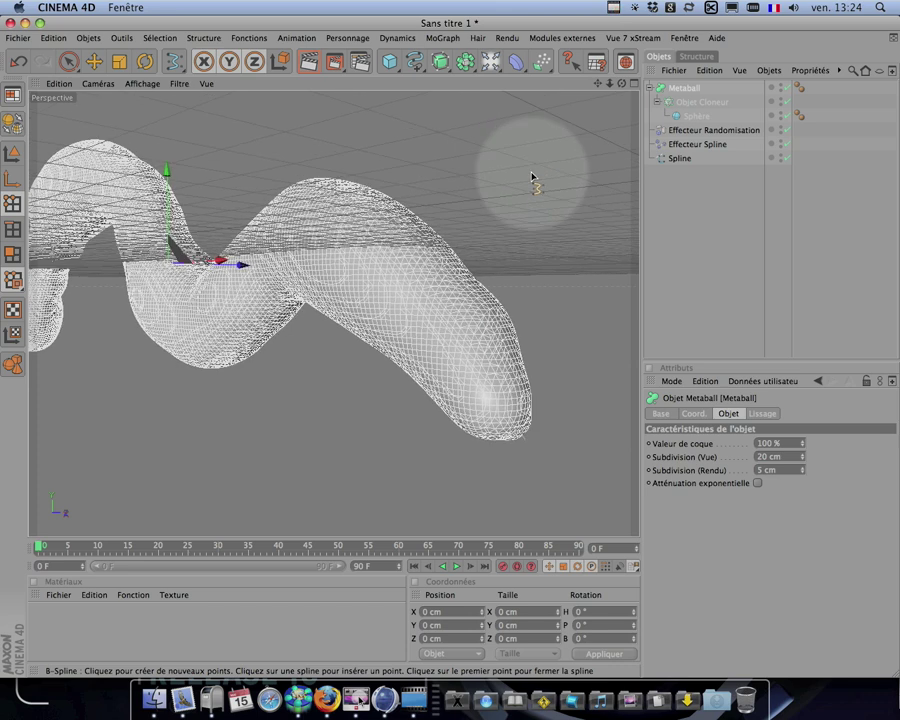
# - Create a new material, turn off its Couleur channel and turn on Transparence
pyautogui.click(61, 597)
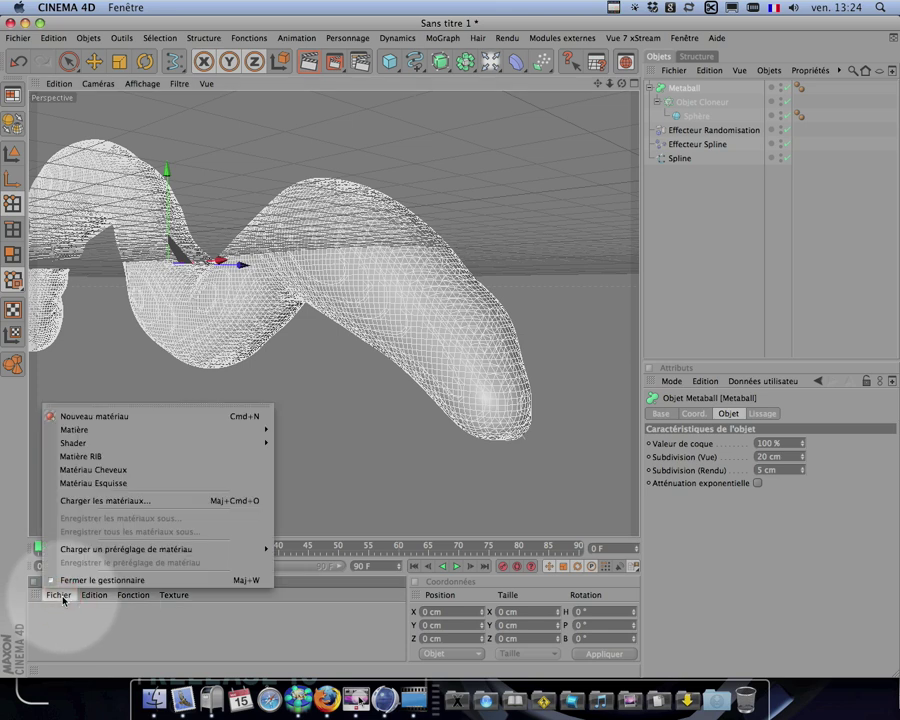
pyautogui.click(80, 418)
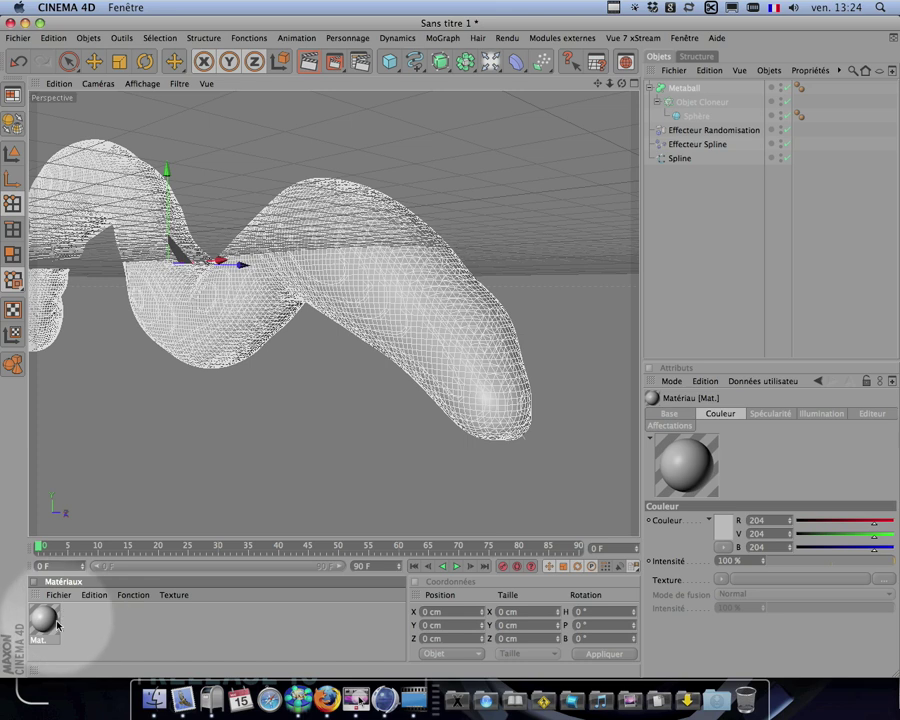
pyautogui.doubleClick(45, 622)
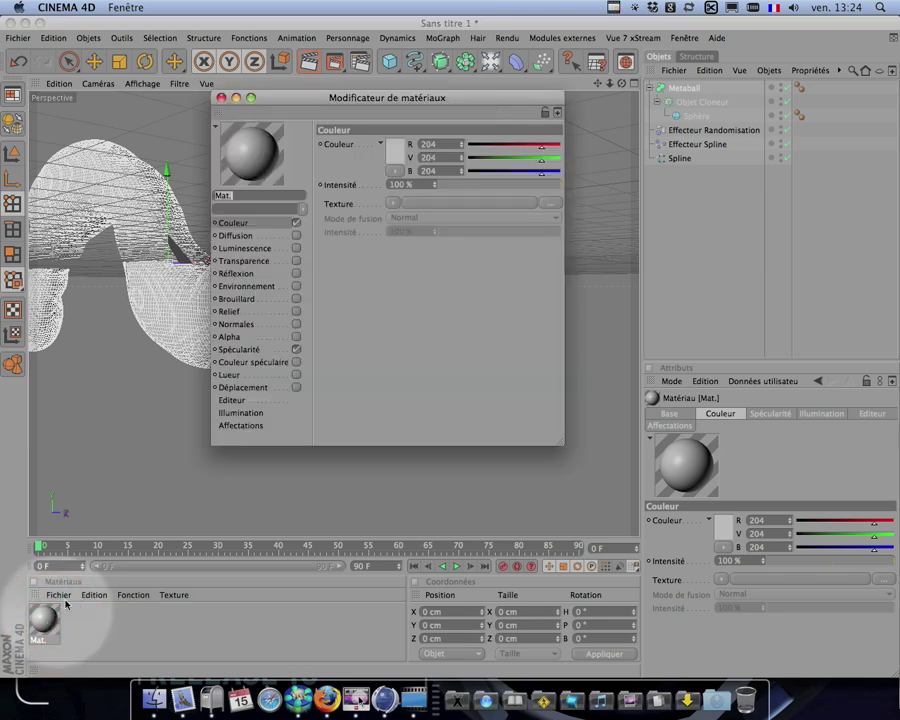
pyautogui.click(295, 223)
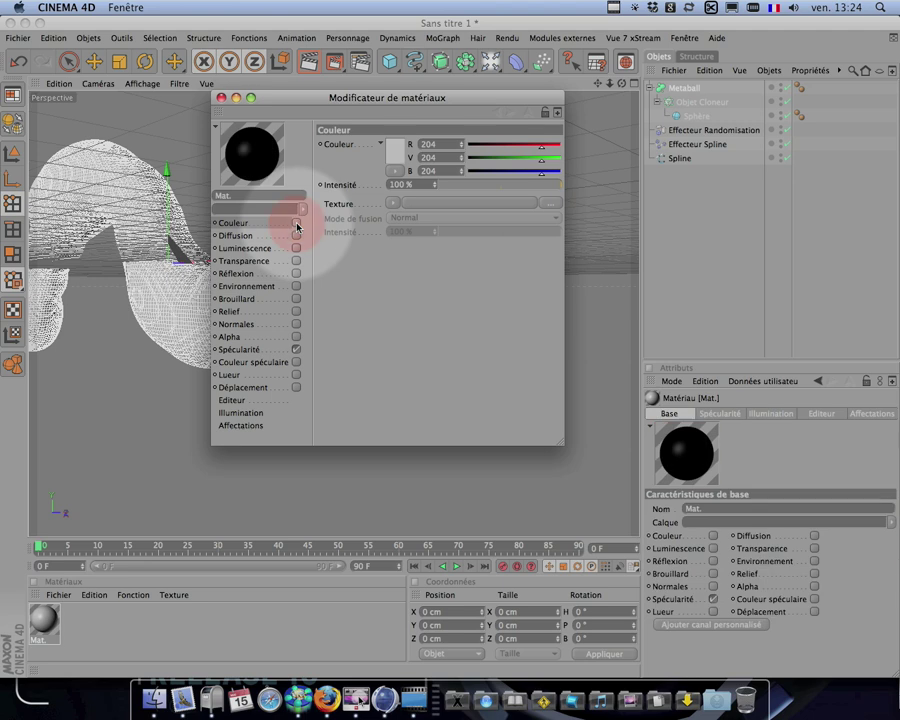
pyautogui.click(296, 261)
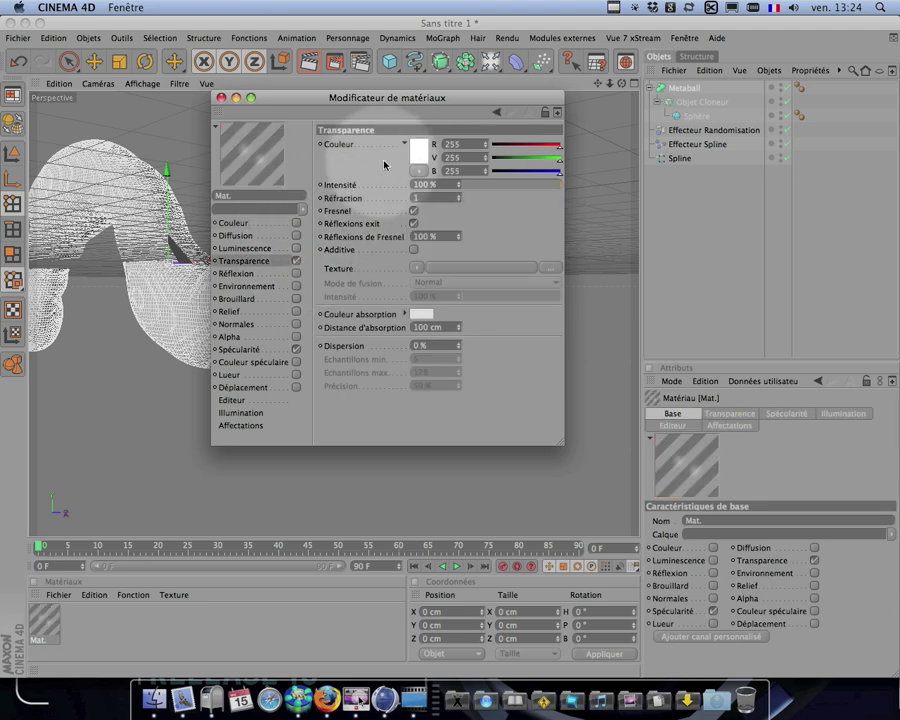
# - Set the transparency colour to pale cyan (R 231, V 254, B 255), its intensity to 93 % and the refraction to 1.3
pyautogui.click(416, 155)
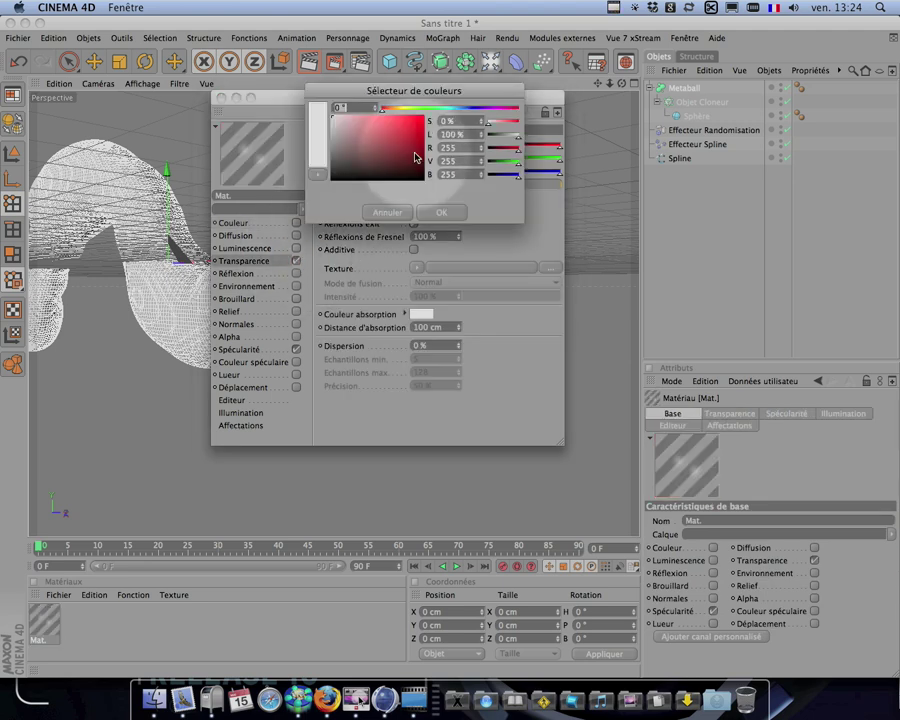
pyautogui.click(451, 112)
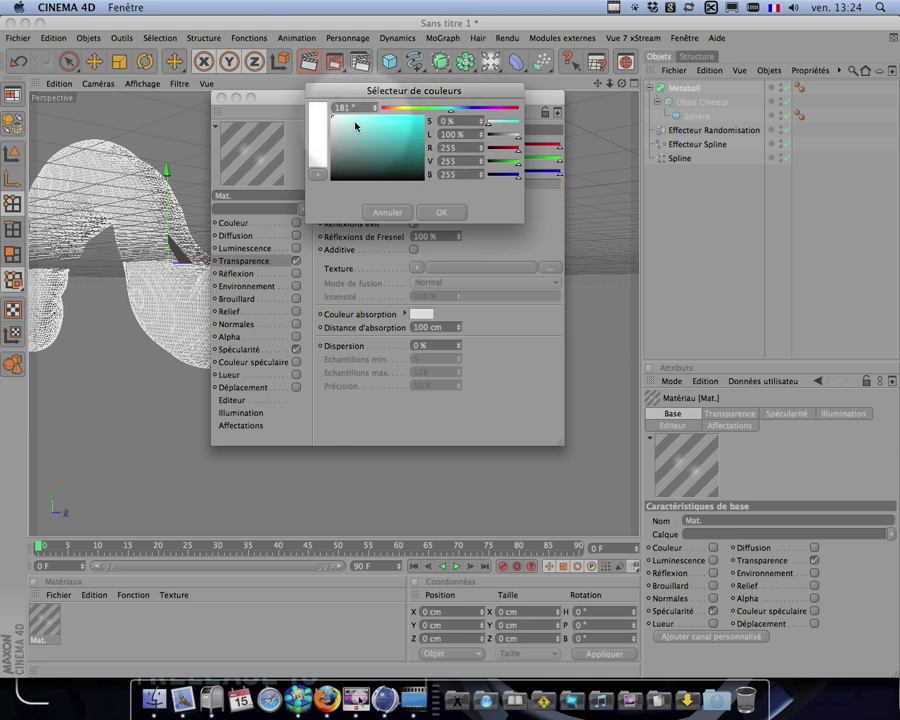
pyautogui.click(345, 117)
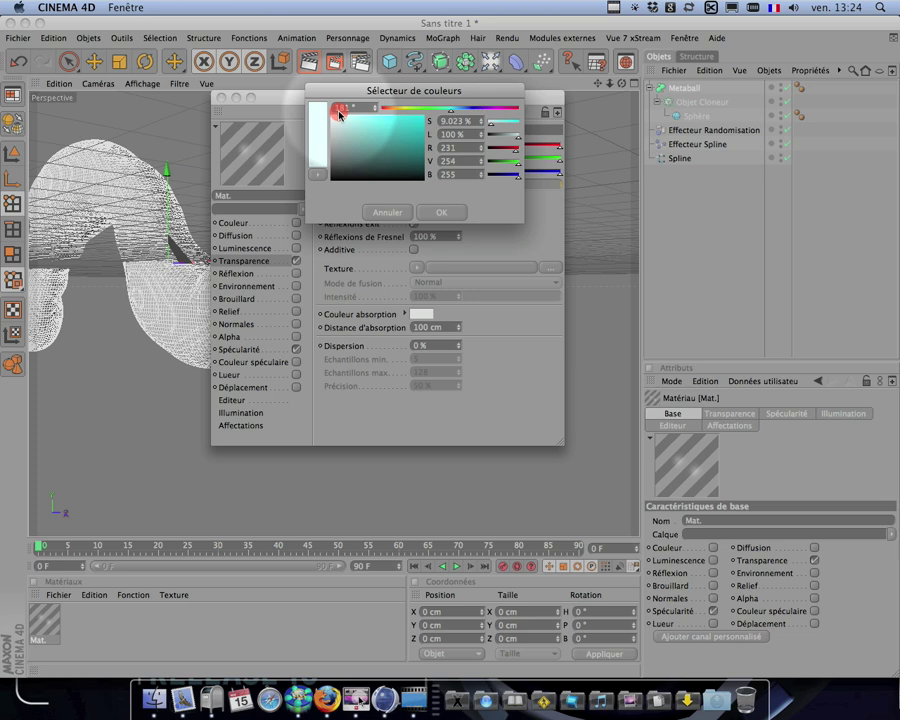
pyautogui.click(429, 214)
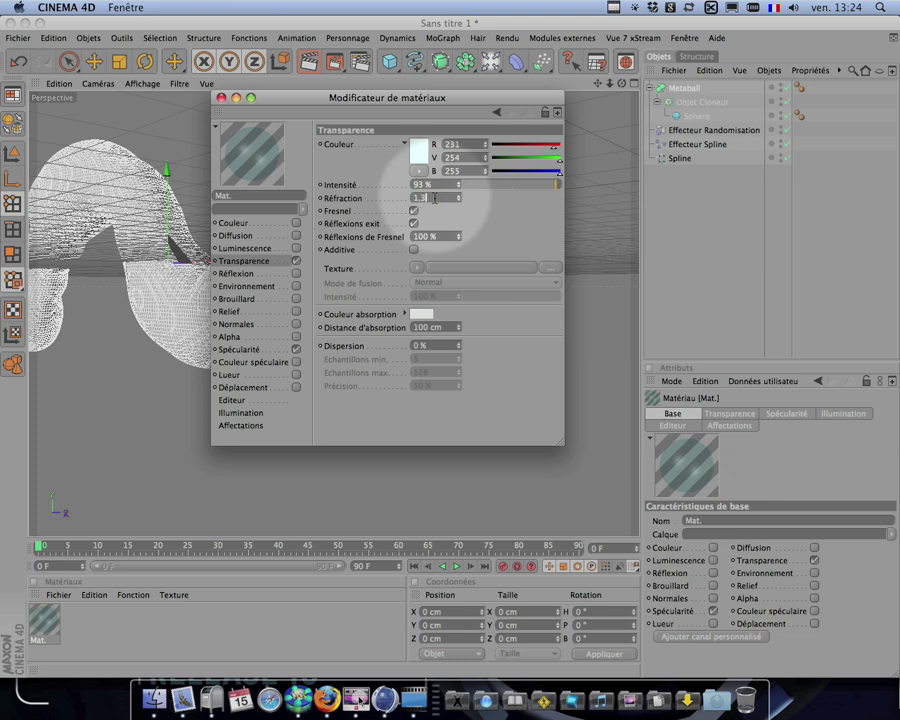
pyautogui.press('Return')
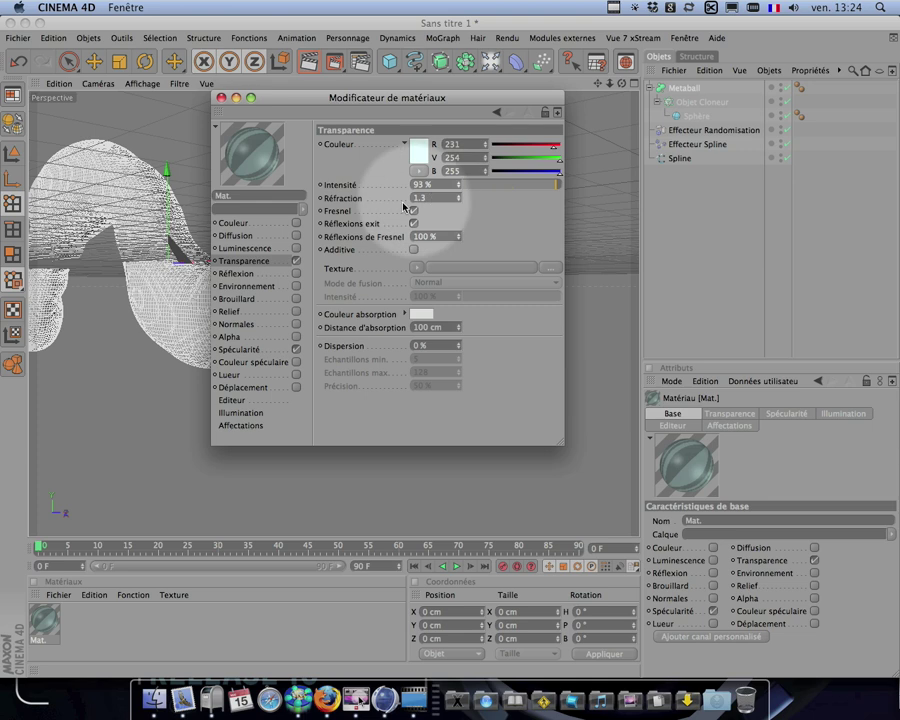
# - Enable the material's Relief channel with a Bruit texture at 300 % global scale, and apply the material to the Metaball
pyautogui.click(296, 312)
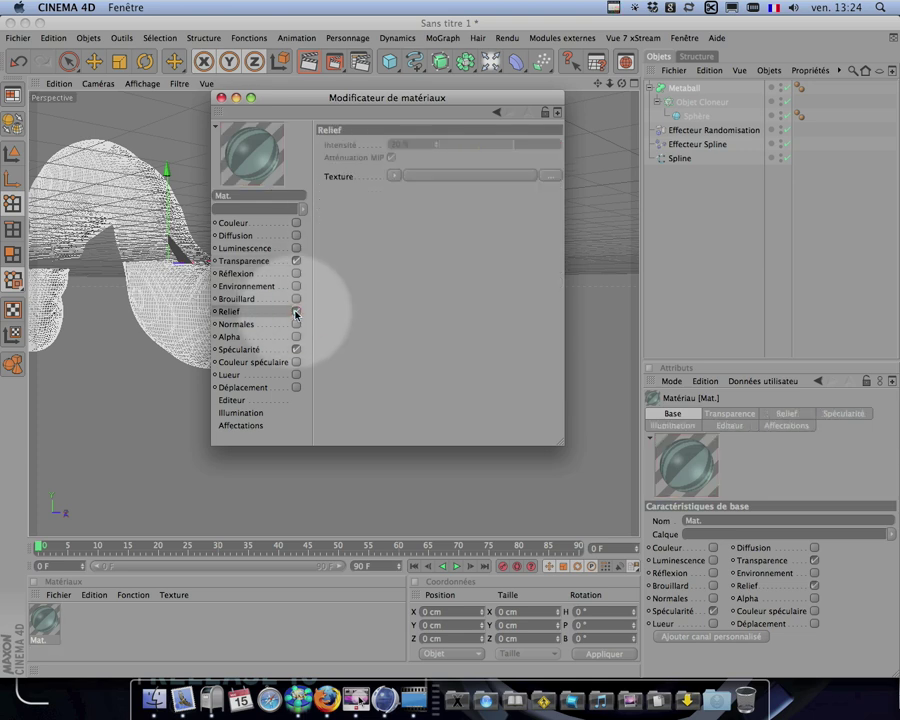
pyautogui.click(392, 176)
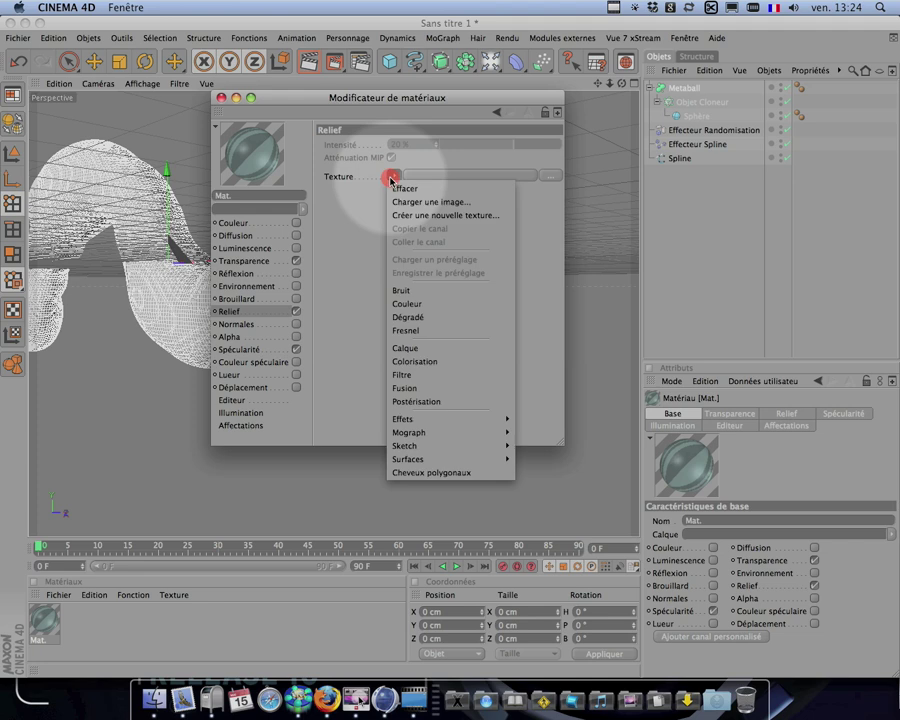
pyautogui.click(396, 291)
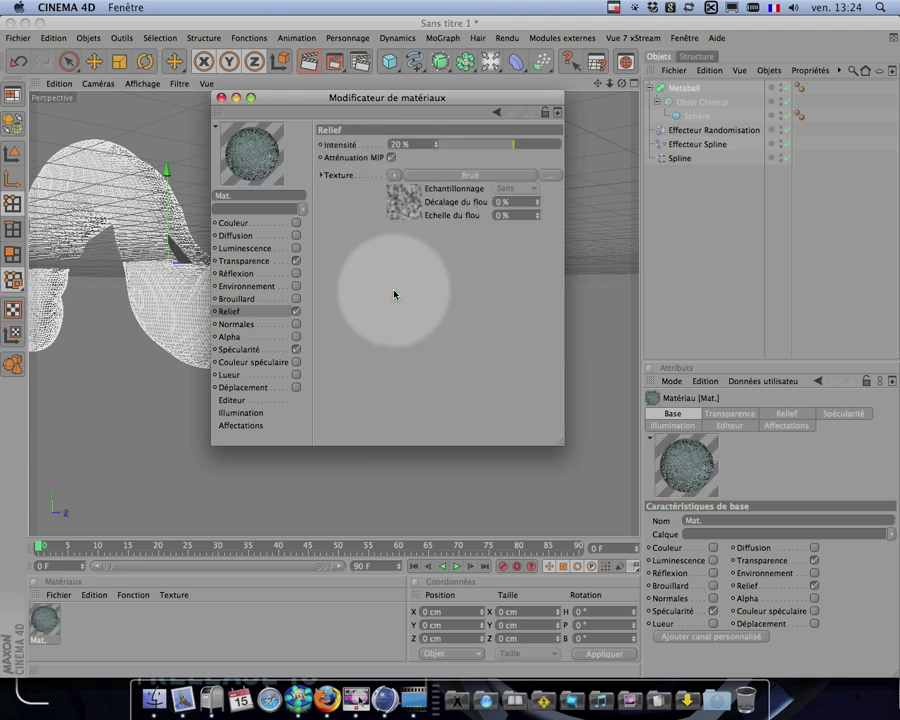
pyautogui.click(401, 206)
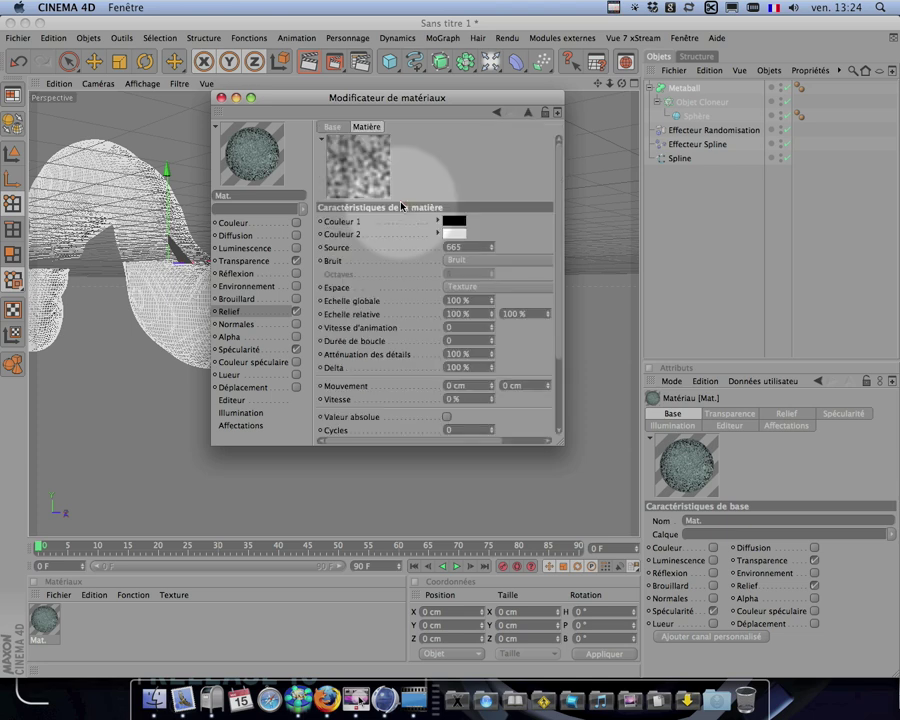
pyautogui.click(450, 300)
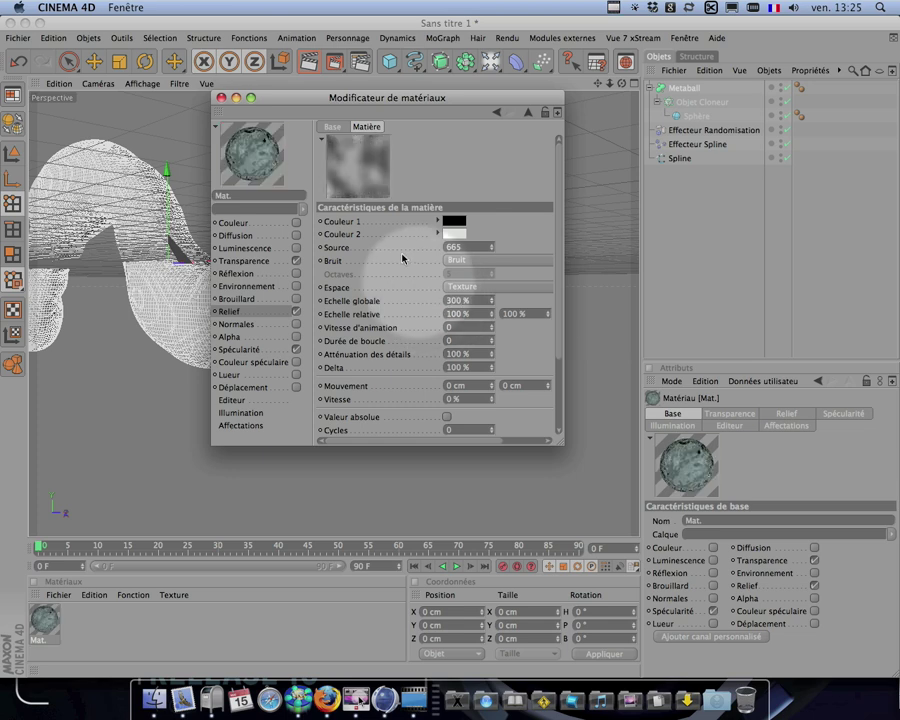
pyautogui.click(222, 97)
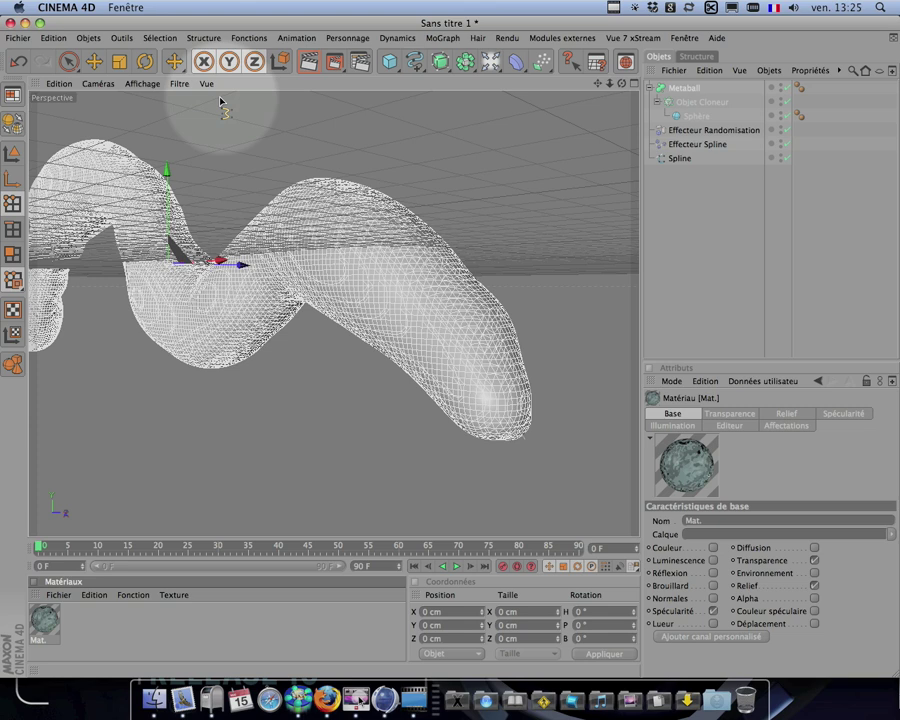
pyautogui.moveTo(44, 618); pyautogui.dragTo(681, 90)
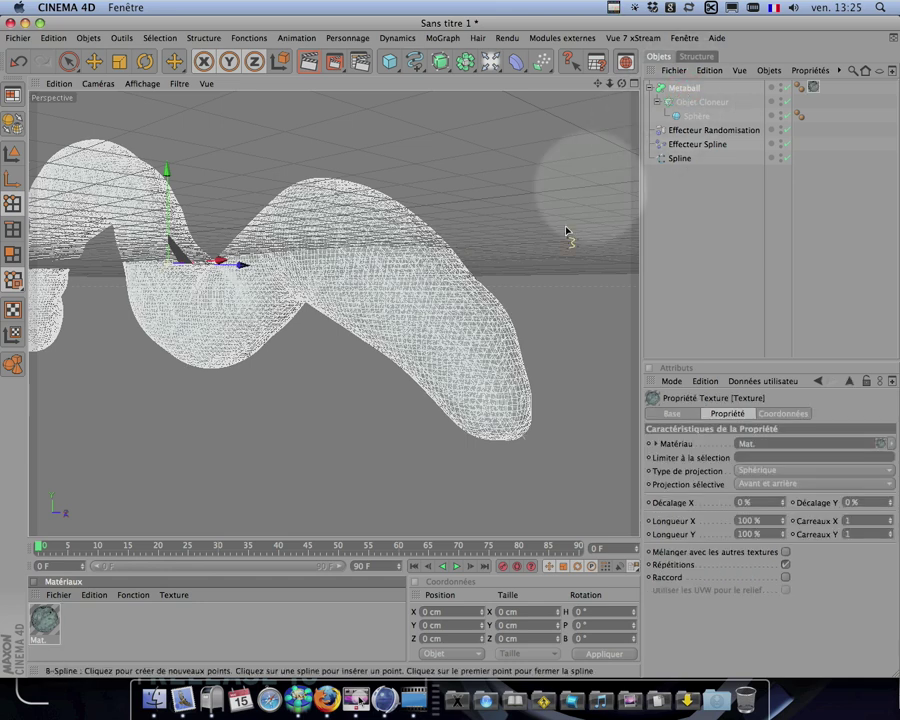
# - Add the global illumination effect (Illumination globale) to the render settings
pyautogui.click(362, 68)
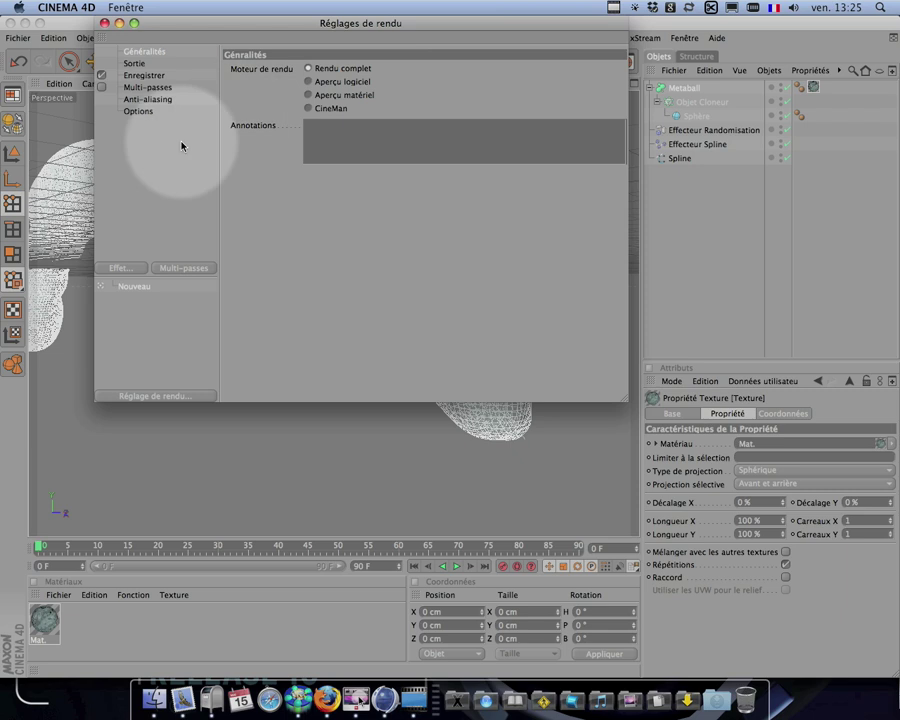
pyautogui.rightClick(138, 157)
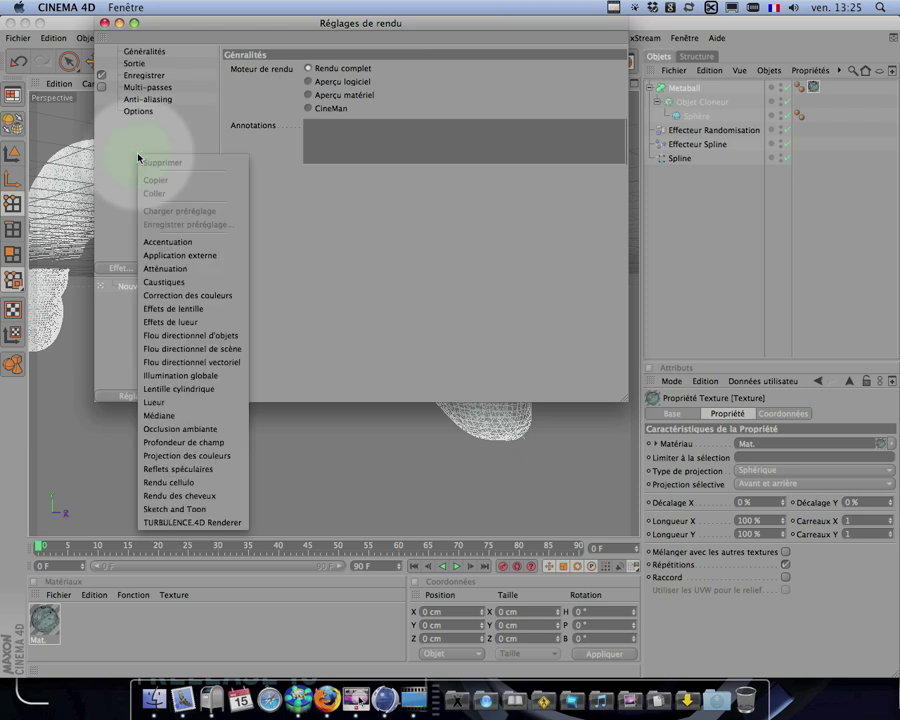
pyautogui.click(180, 376)
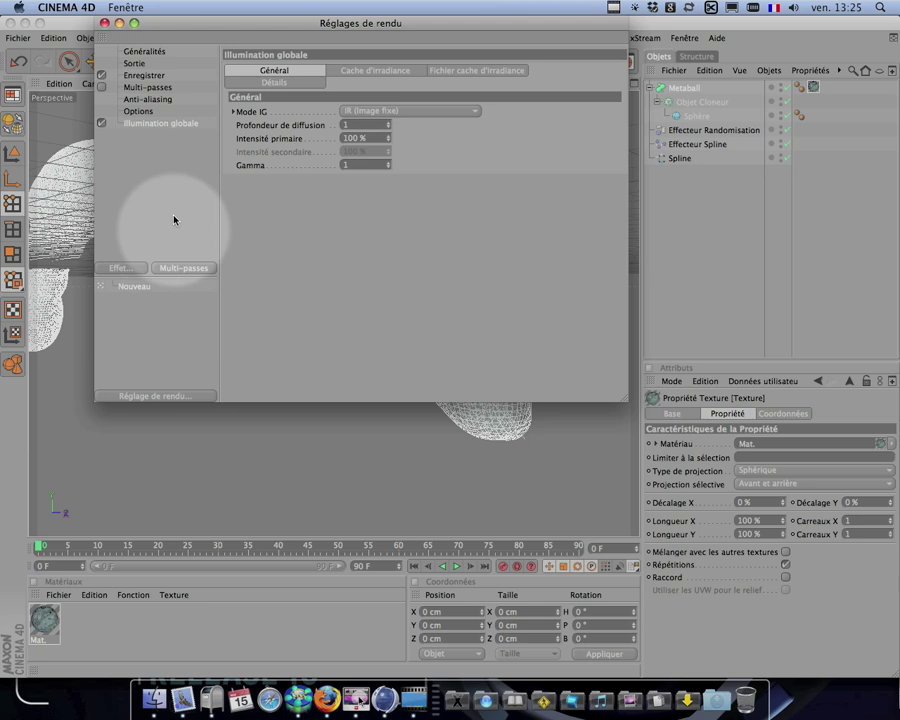
# - Set the irradiance cache's stochastic samples and record density to Basse, and its smoothing (Lissage) to Faible
pyautogui.click(385, 75)
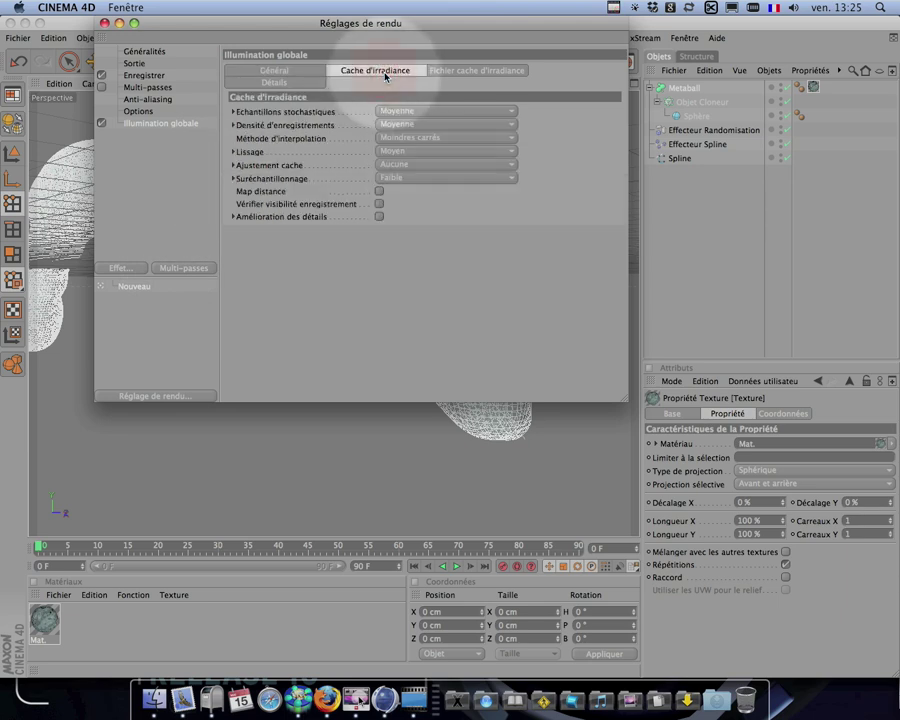
pyautogui.click(394, 112)
pyautogui.click(397, 150)
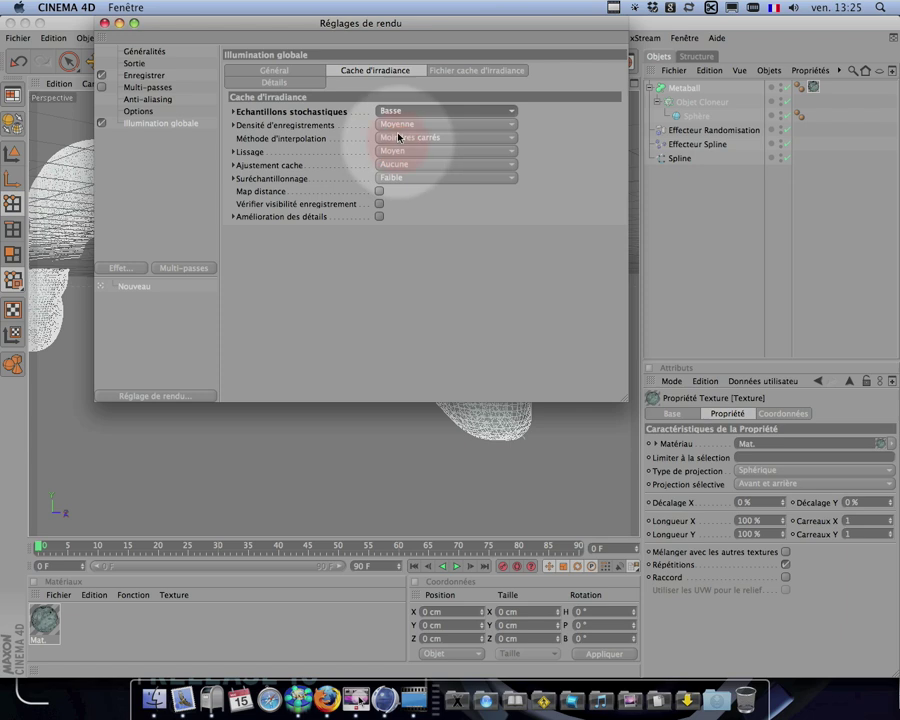
pyautogui.click(398, 124)
pyautogui.click(402, 164)
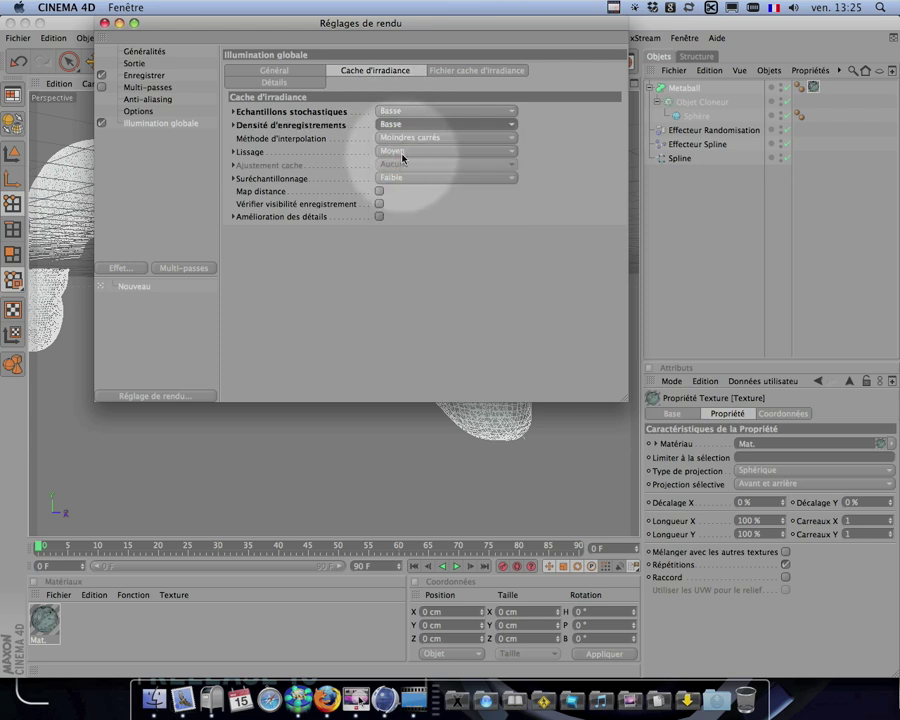
pyautogui.click(403, 152)
pyautogui.click(404, 193)
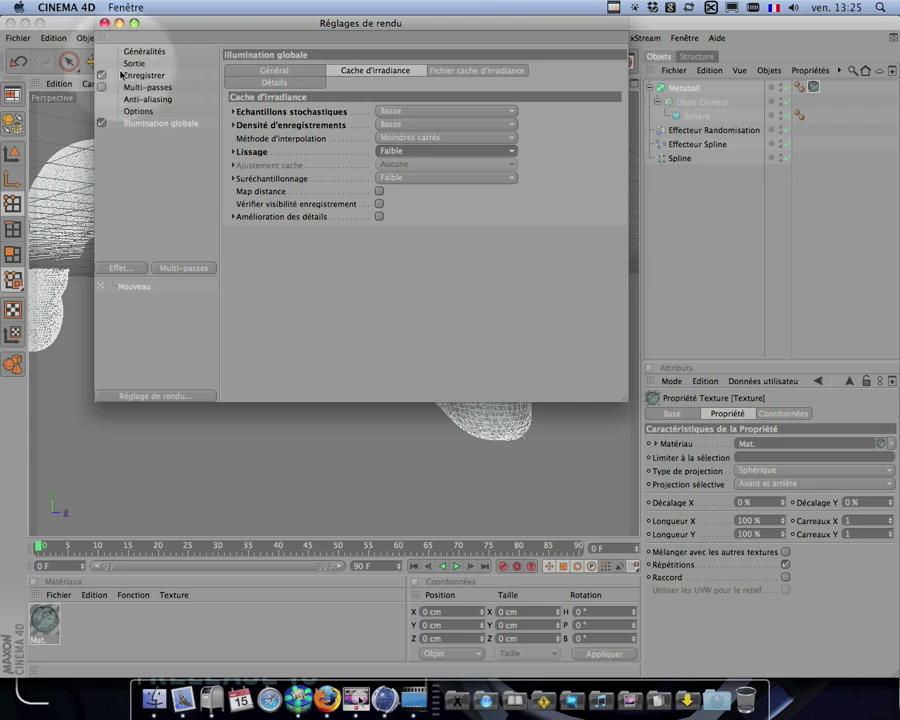
# - Set the render's anti-aliasing to Au mieux and close the render settings
pyautogui.click(140, 99)
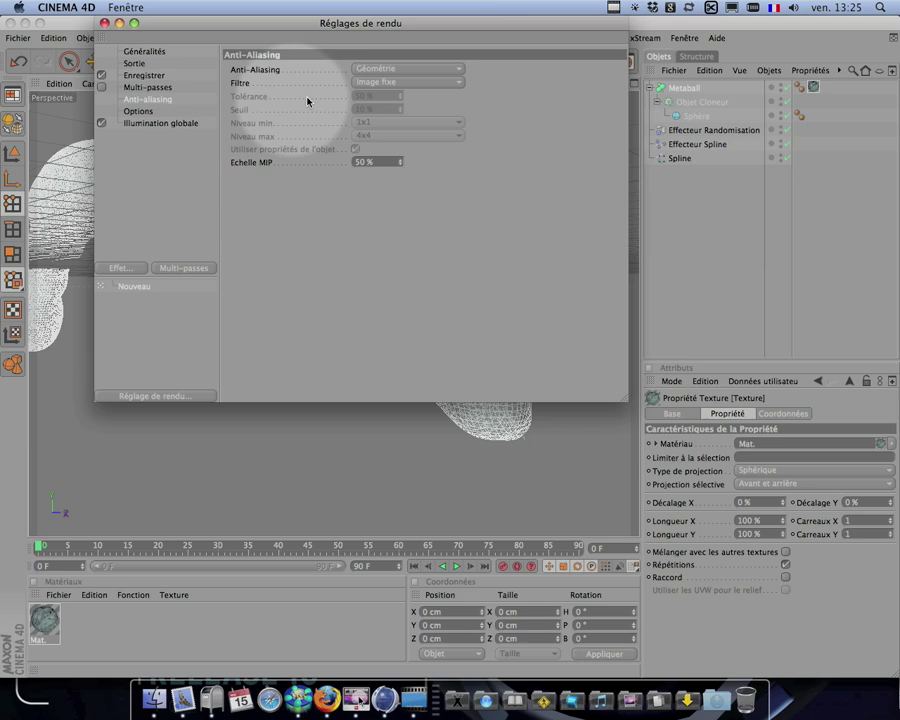
pyautogui.click(358, 69)
pyautogui.click(364, 102)
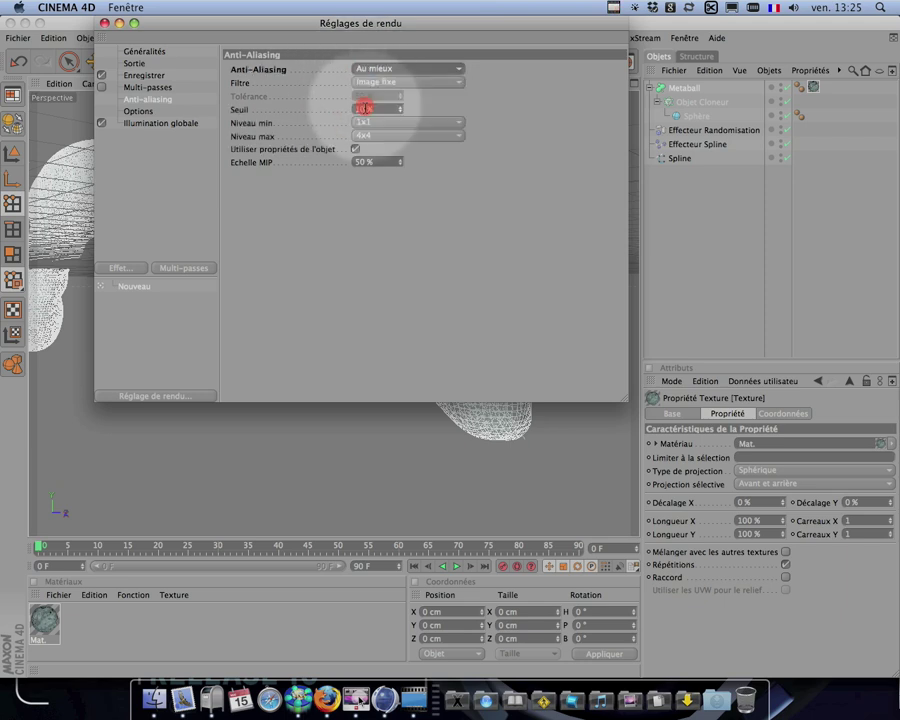
pyautogui.click(105, 24)
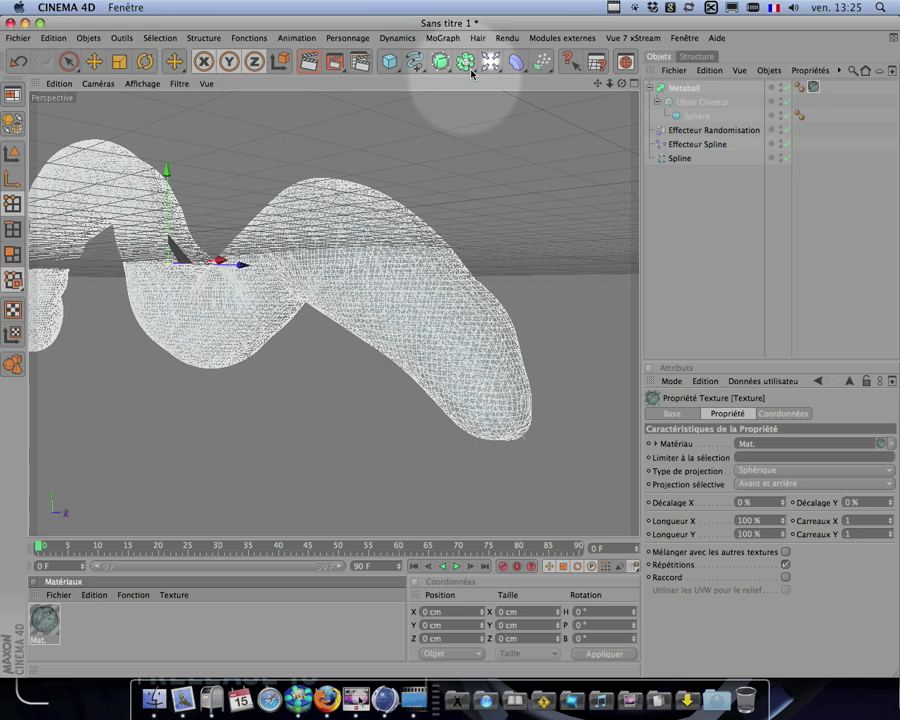
# - Add a camera to the scene and display it beside the Metaball in the Haut view, in object-editing mode
pyautogui.moveTo(490, 62)
pyautogui.mouseDown()
pyautogui.moveTo(476, 68)
pyautogui.moveTo(566, 96)
pyautogui.moveTo(578, 114)
pyautogui.moveTo(742, 108)
pyautogui.mouseUp()
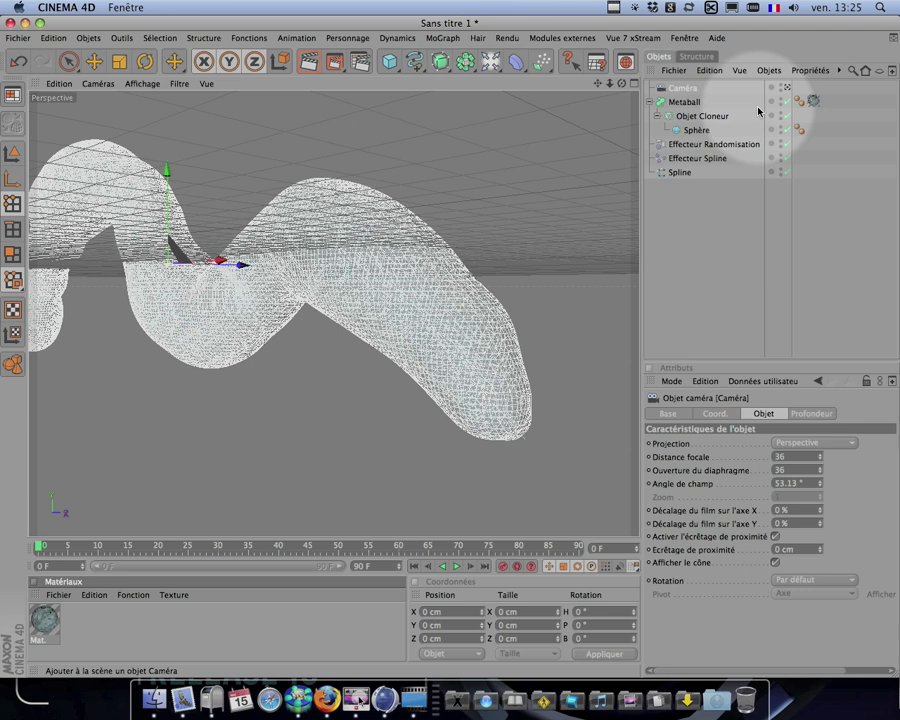
pyautogui.click(634, 85)
pyautogui.click(634, 85)
pyautogui.scroll(-20, 517, 187)
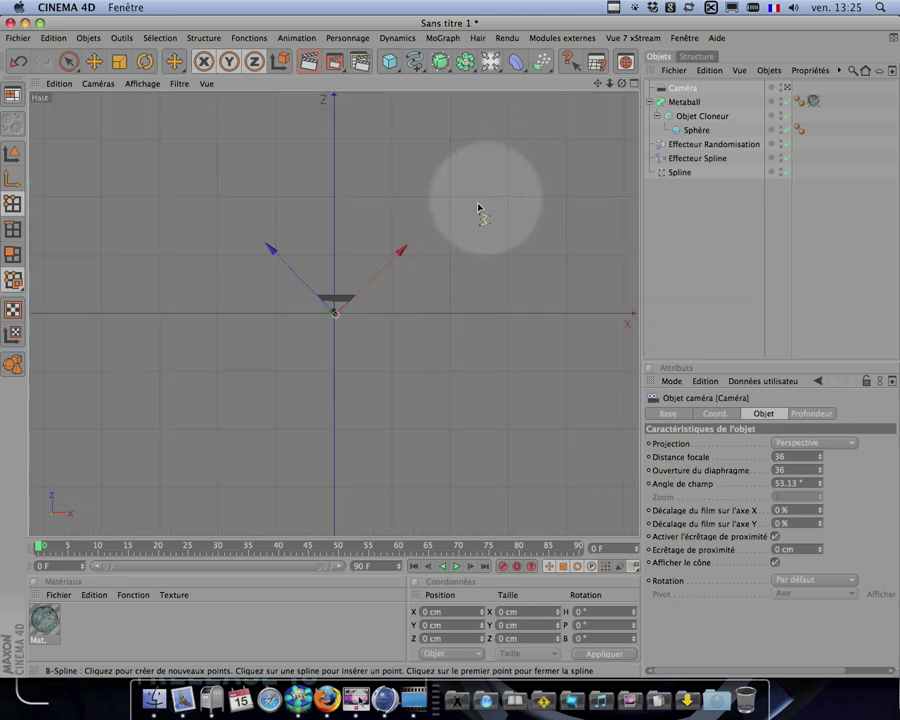
pyautogui.scroll(-5, 440, 244)
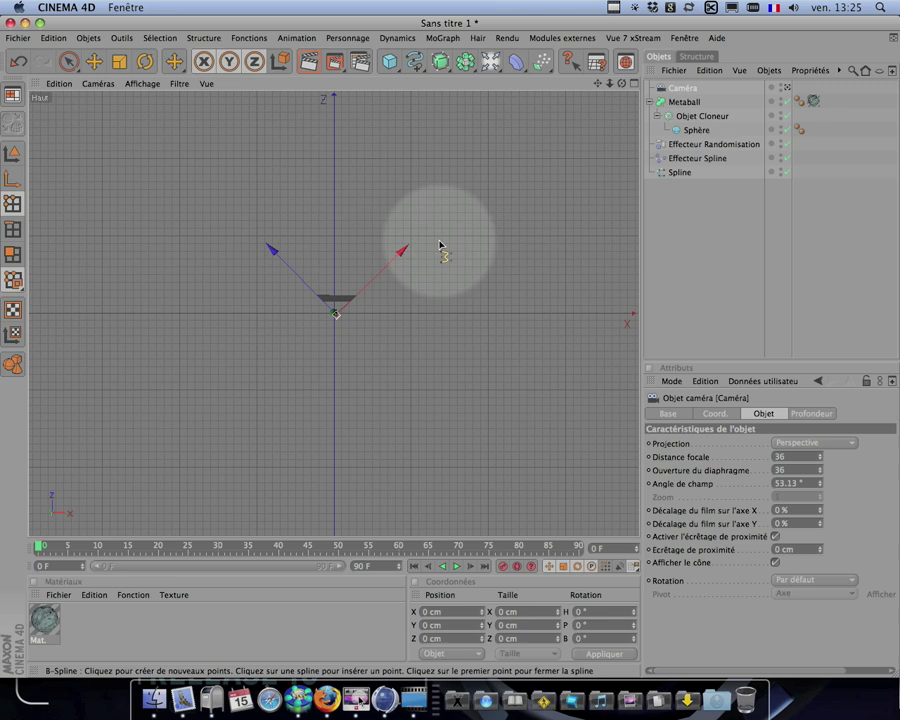
pyautogui.scroll(15, 440, 244)
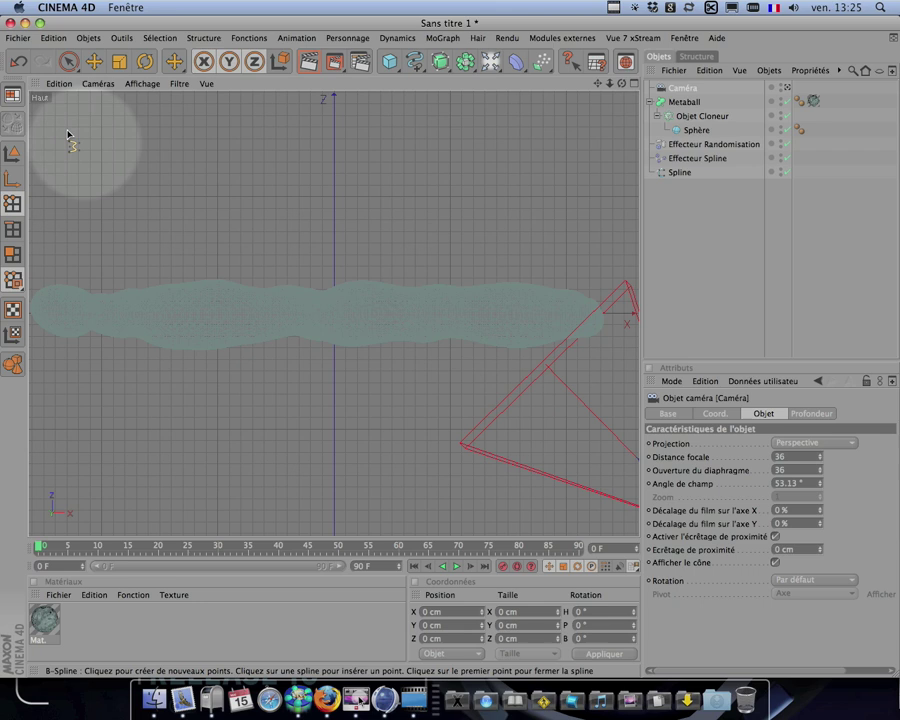
pyautogui.click(12, 153)
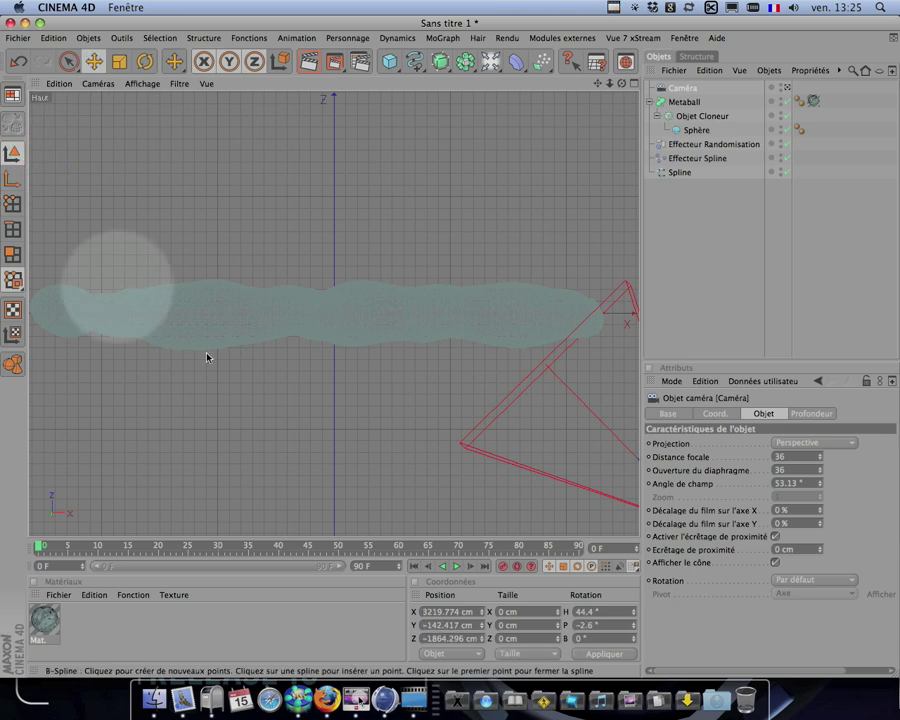
# - Enable the camera's Mise au point (Arrière), set its target distance to about 1816 cm, and extend the rear blur limit far beyond the Metaball
pyautogui.click(806, 413)
pyautogui.click(889, 476)
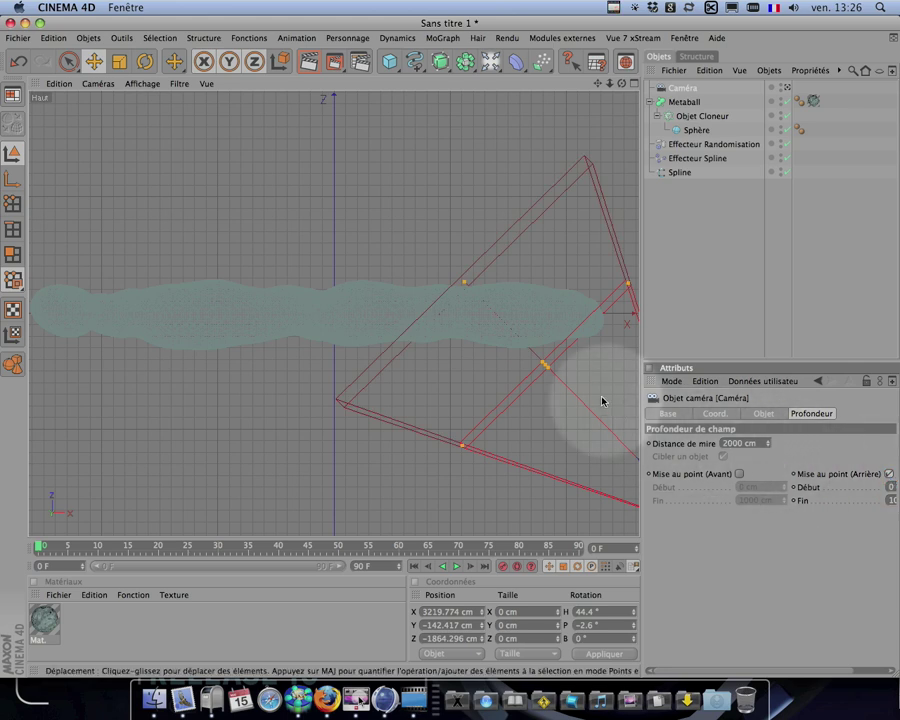
pyautogui.moveTo(543, 366)
pyautogui.mouseDown()
pyautogui.moveTo(450, 346)
pyautogui.moveTo(560, 360)
pyautogui.mouseUp()
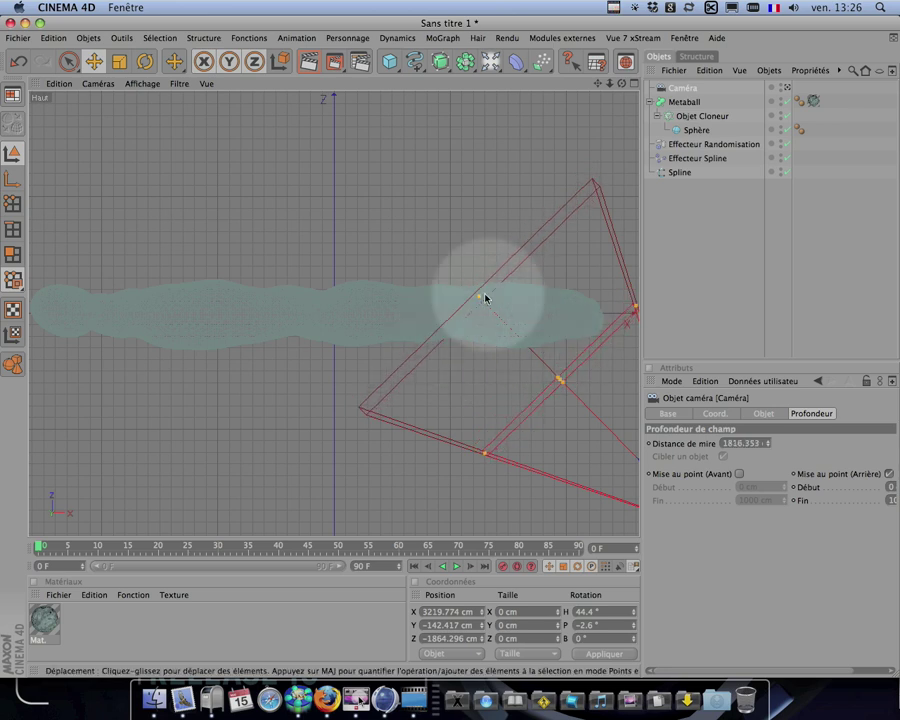
pyautogui.moveTo(478, 297)
pyautogui.mouseDown()
pyautogui.moveTo(446, 345)
pyautogui.moveTo(420, 324)
pyautogui.moveTo(409, 293)
pyautogui.moveTo(452, 352)
pyautogui.moveTo(447, 346)
pyautogui.mouseUp()
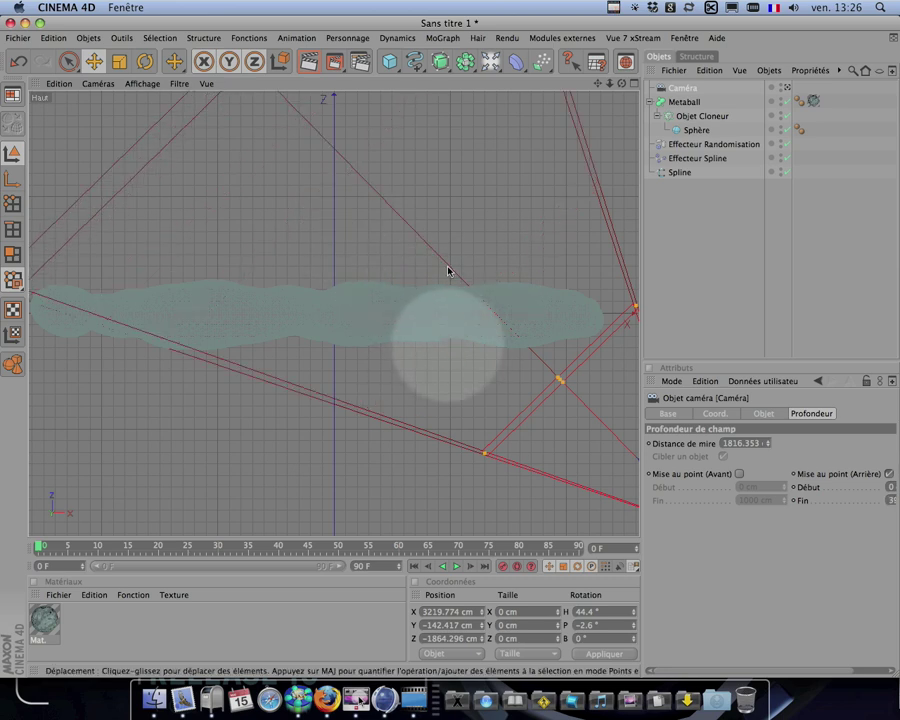
# - Return to the full-size perspective view and make the new camera the active viewpoint
pyautogui.click(632, 84)
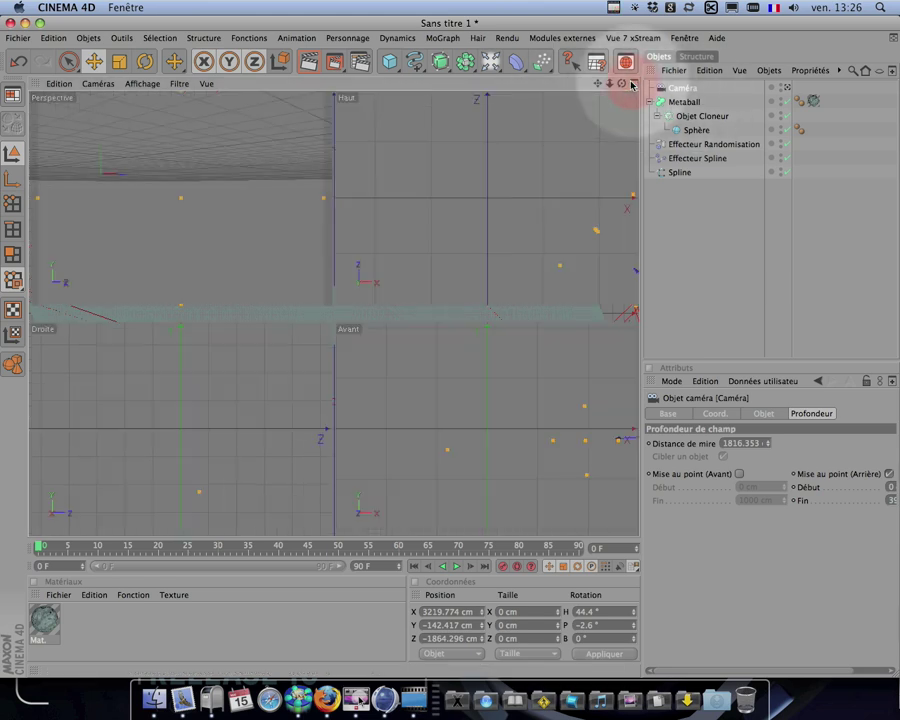
pyautogui.click(326, 84)
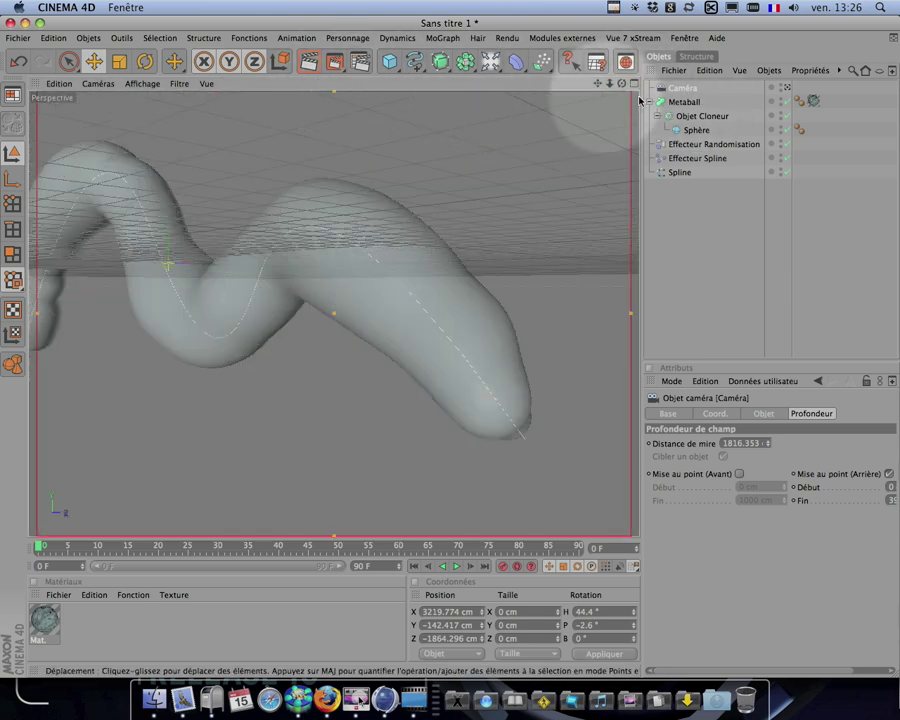
pyautogui.click(784, 88)
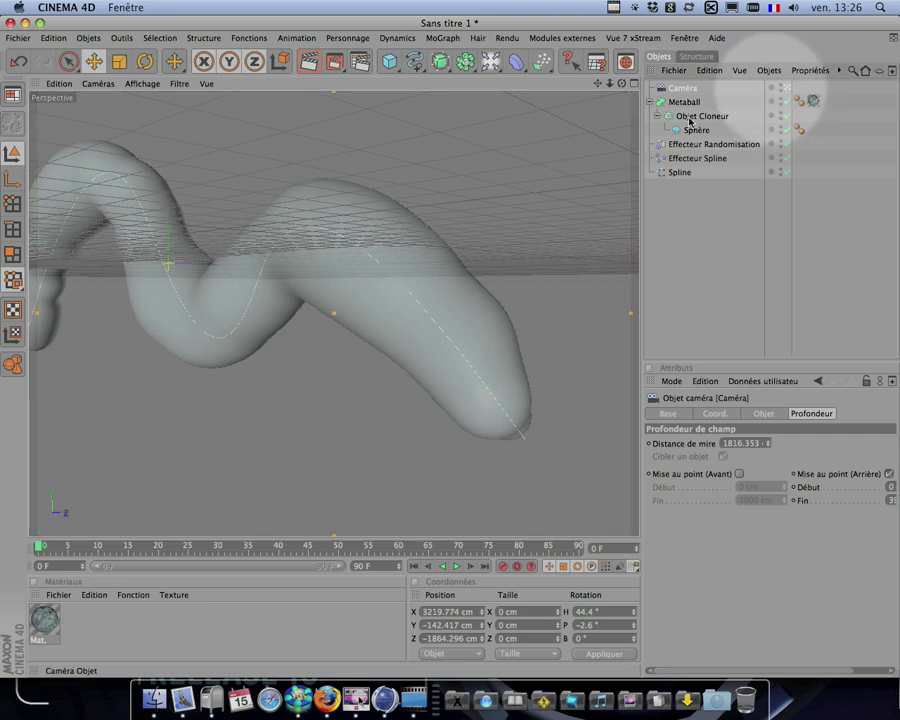
# - Add the Profondeur de champ effect to the render settings and run a brief test render of the active view
pyautogui.click(360, 61)
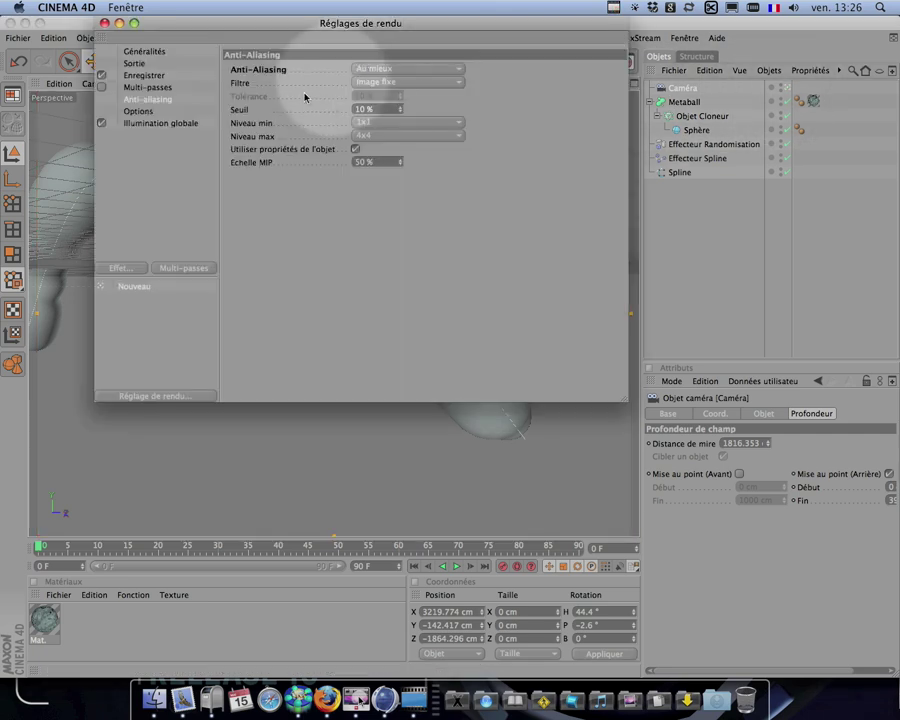
pyautogui.rightClick(134, 180)
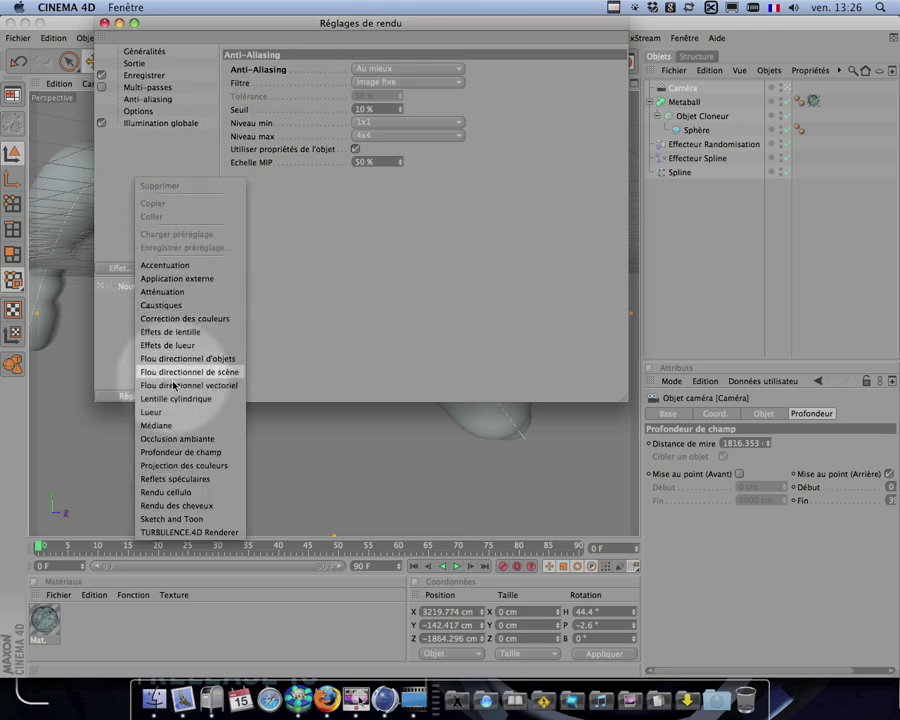
pyautogui.click(180, 458)
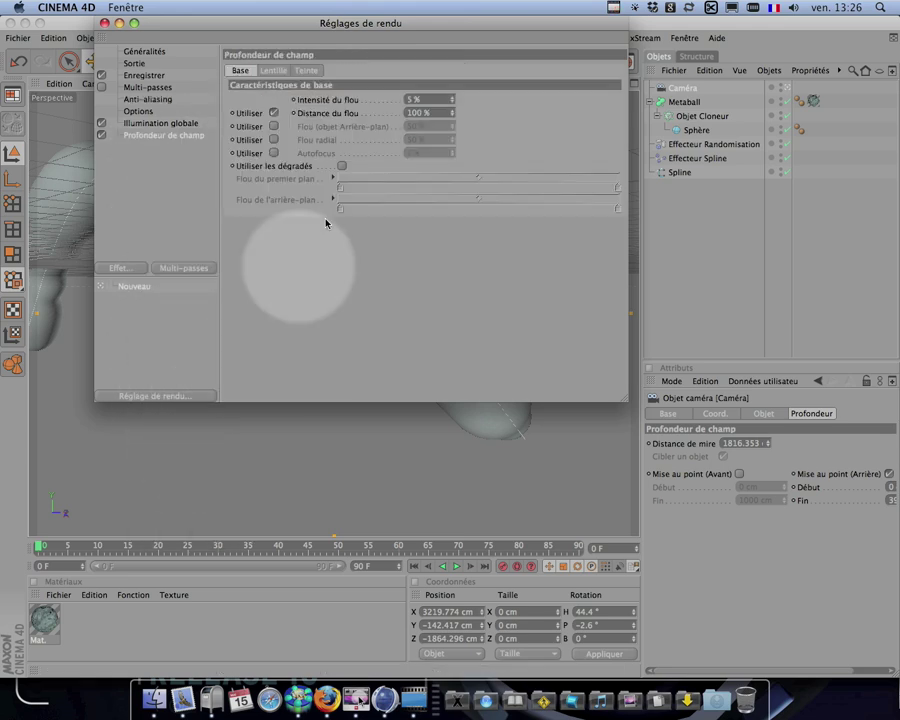
pyautogui.click(104, 23)
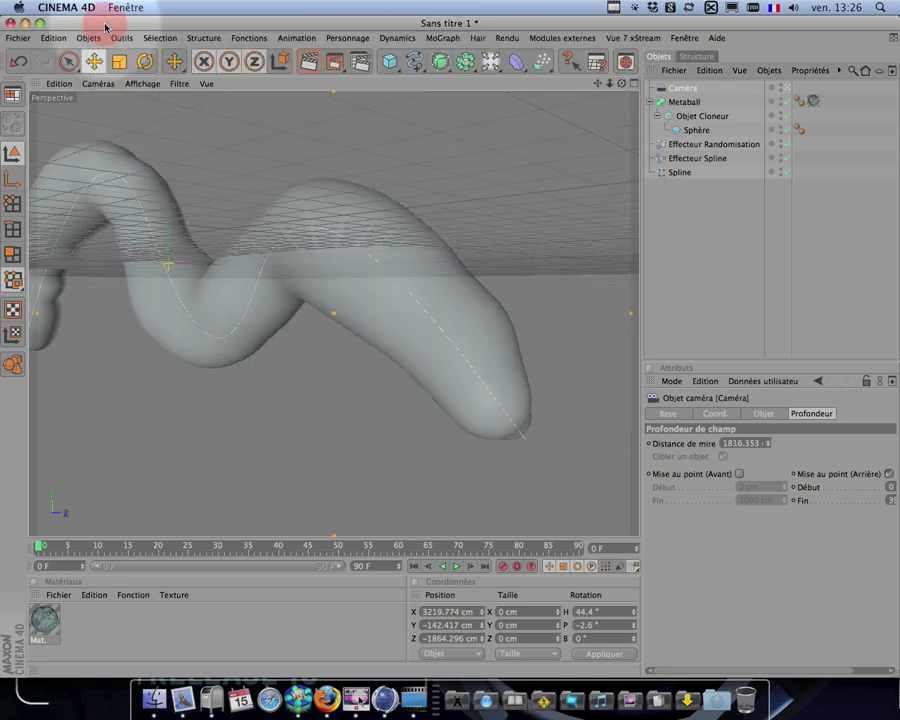
pyautogui.click(307, 66)
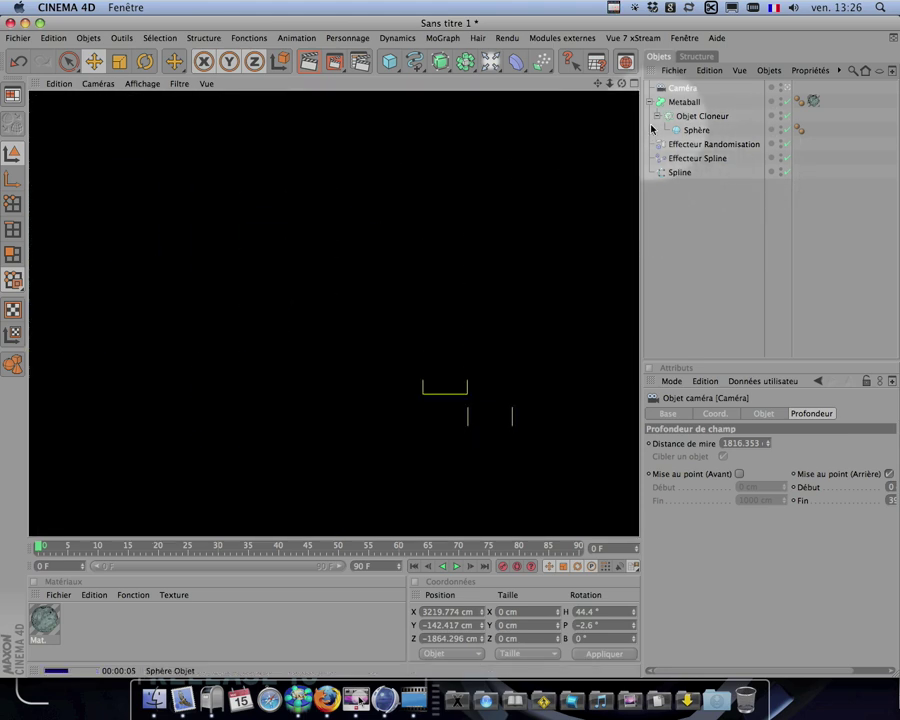
pyautogui.click(497, 181)
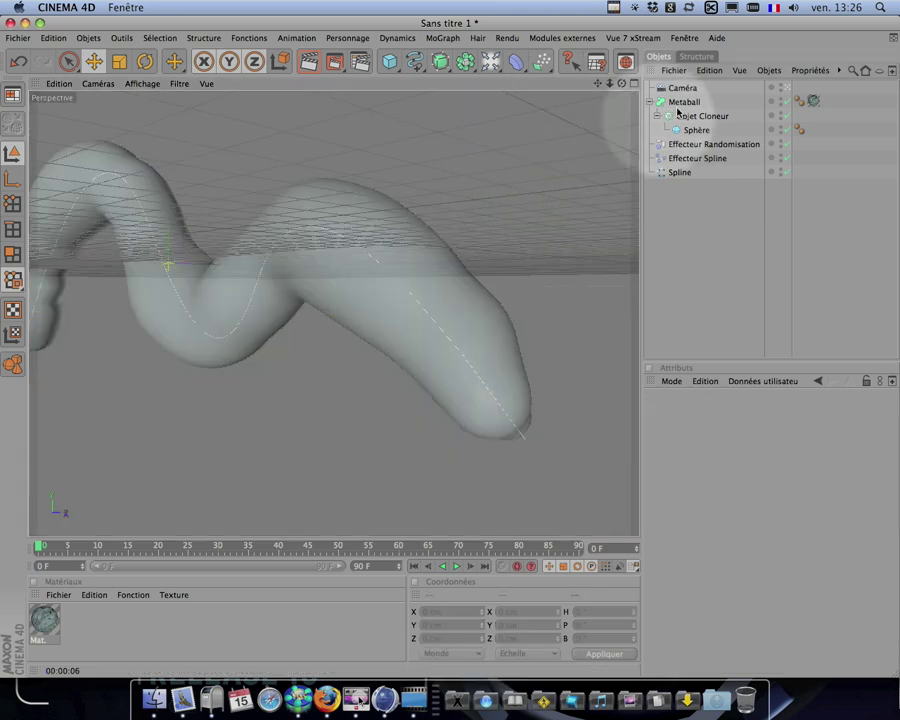
# - Add a Ciel object and apply the HDRI_01 material from the Architecture Edition HDRI presets to it
pyautogui.moveTo(489, 62); pyautogui.dragTo(759, 121)
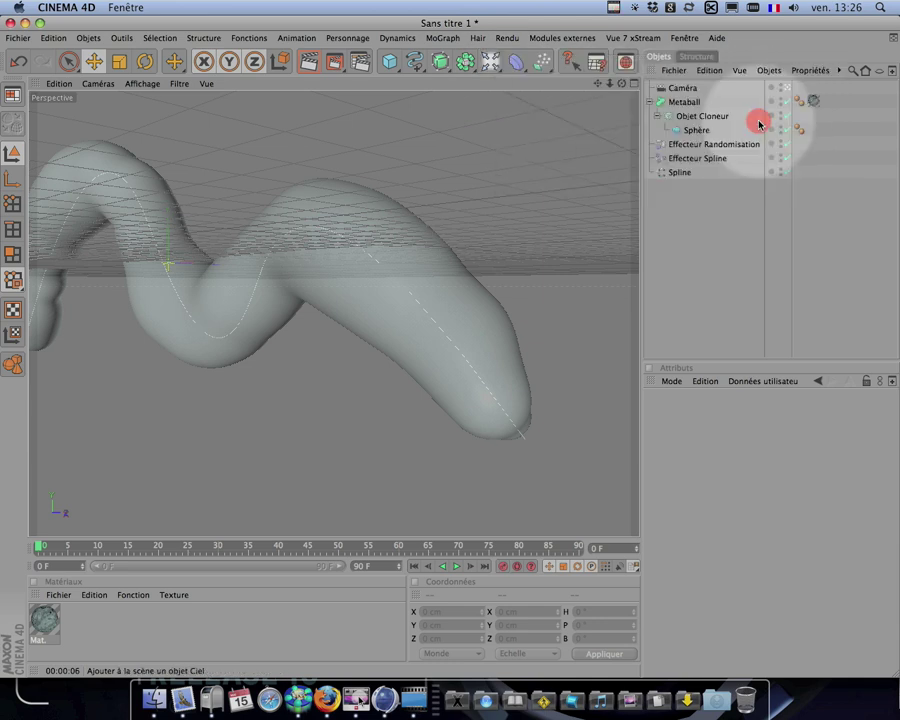
pyautogui.click(623, 66)
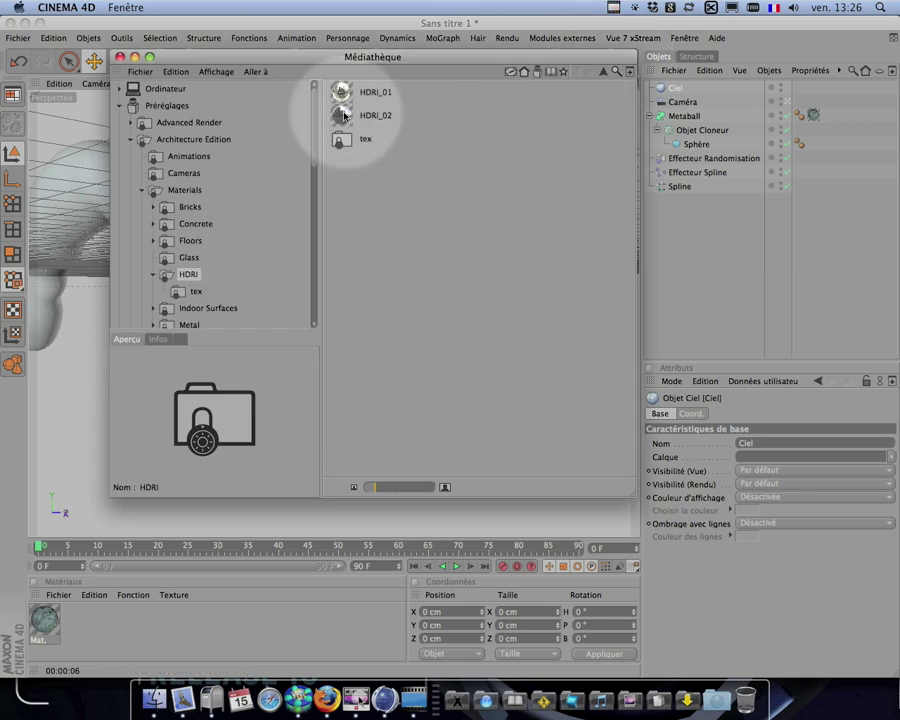
pyautogui.moveTo(341, 92); pyautogui.dragTo(675, 90)
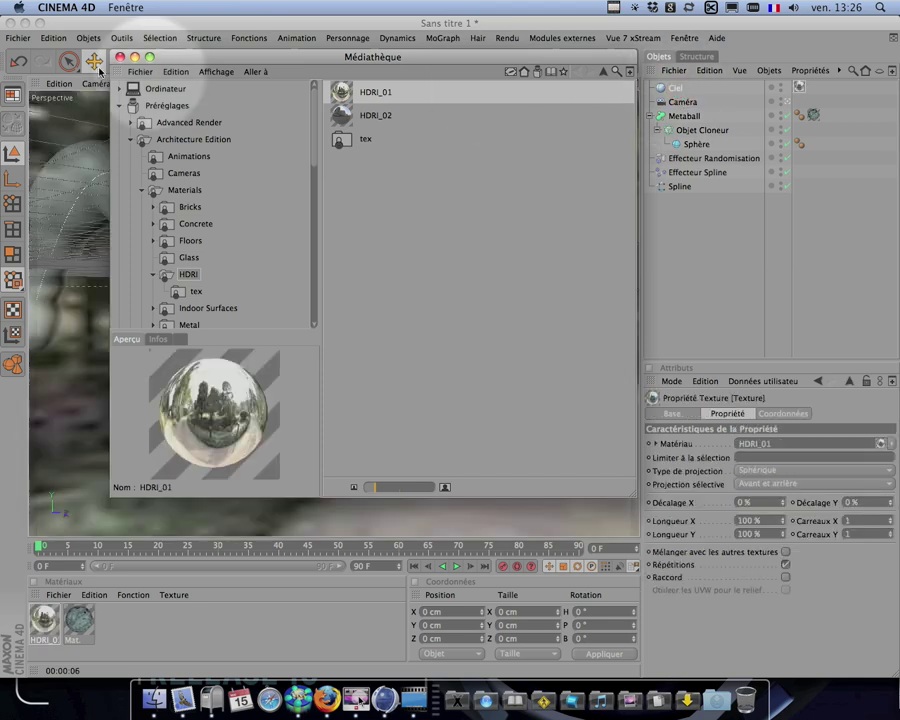
pyautogui.click(120, 57)
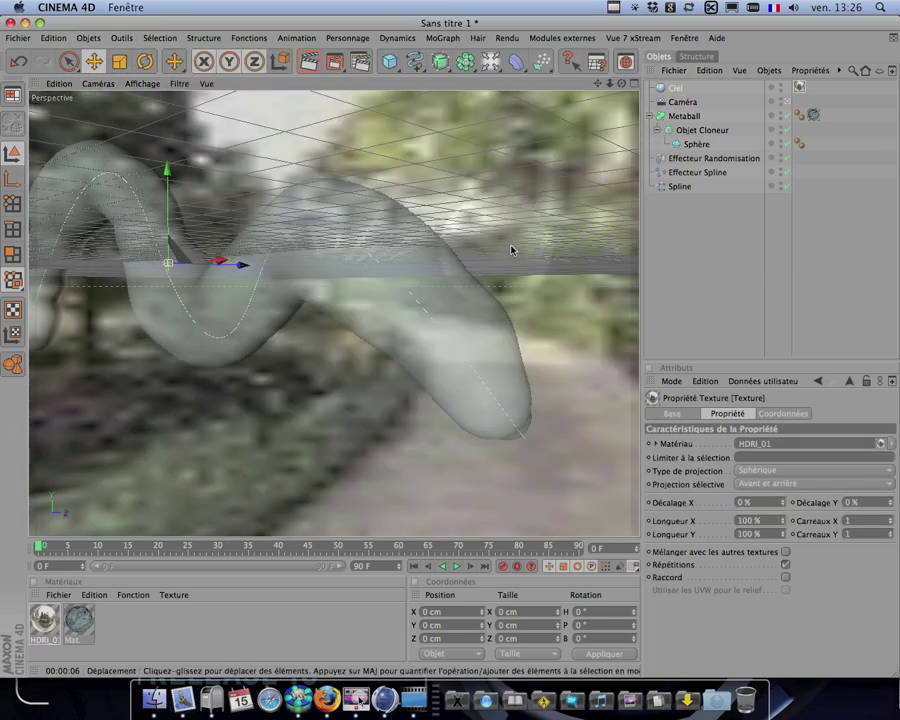
# - Add a Rendu tag to the sky with Visibilité (caméra) disabled, and render the active view
pyautogui.rightClick(676, 89)
pyautogui.moveTo(690, 95)
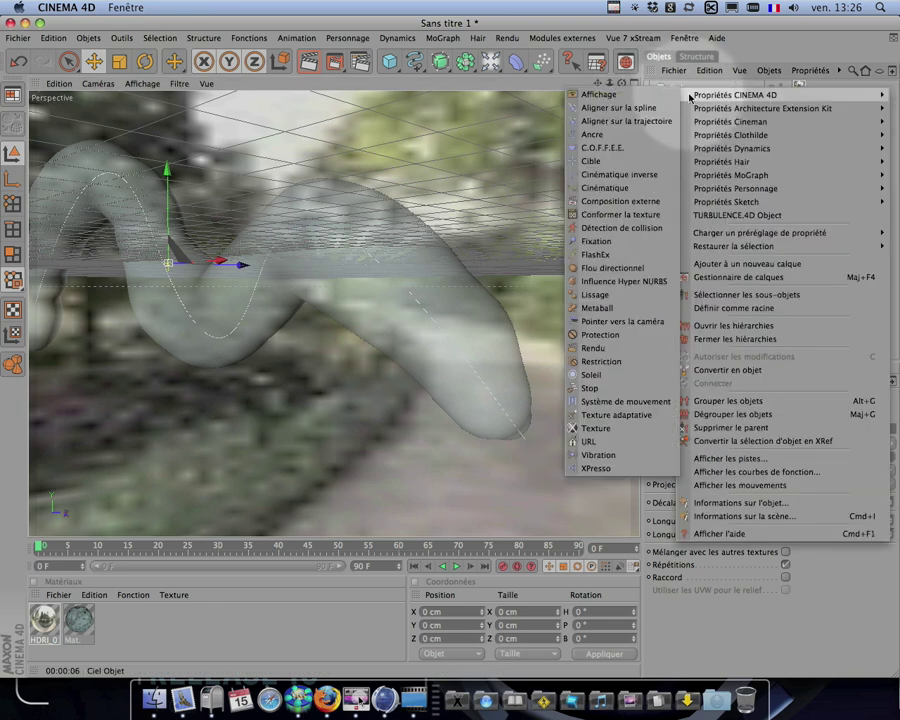
pyautogui.click(619, 347)
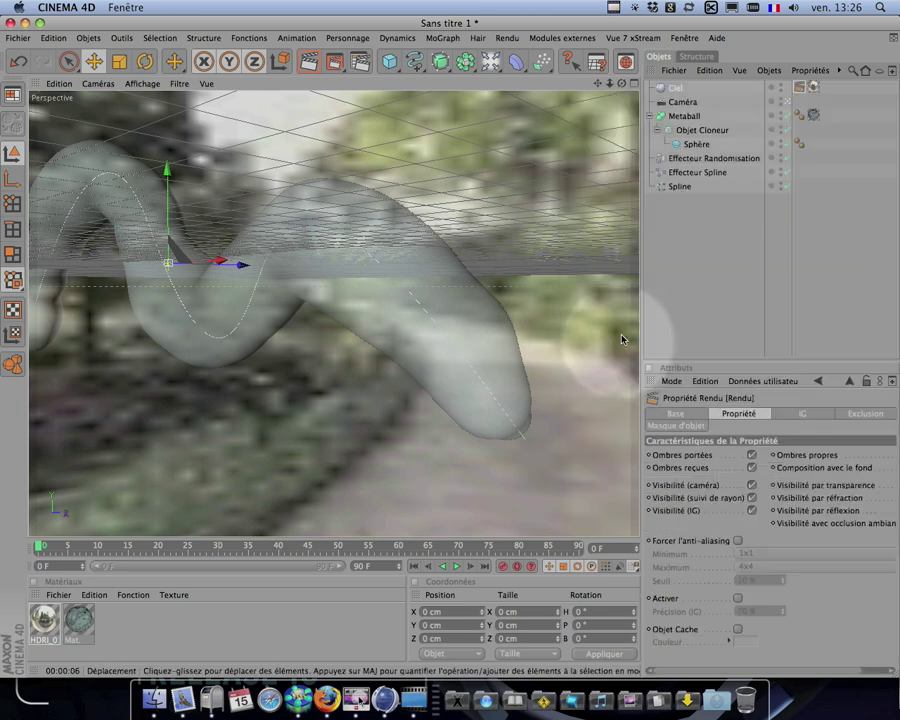
pyautogui.click(750, 485)
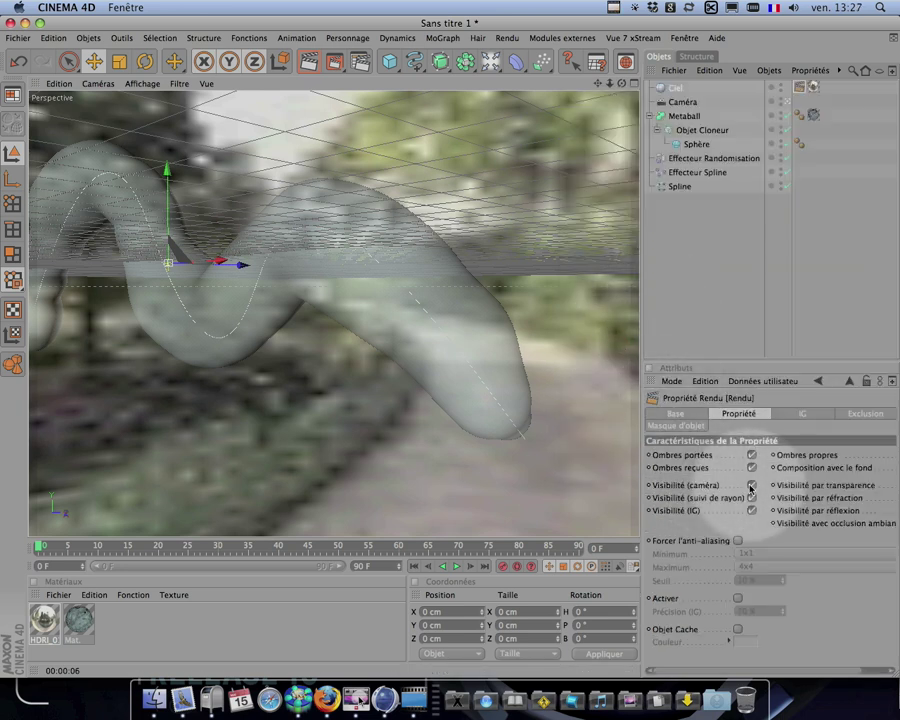
pyautogui.click(751, 486)
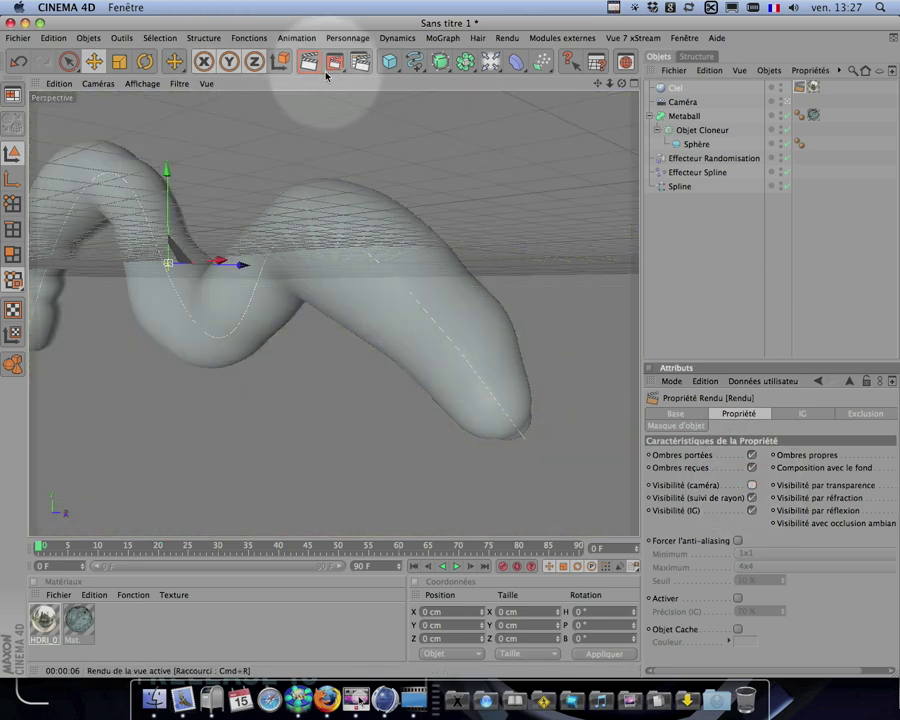
pyautogui.click(318, 64)
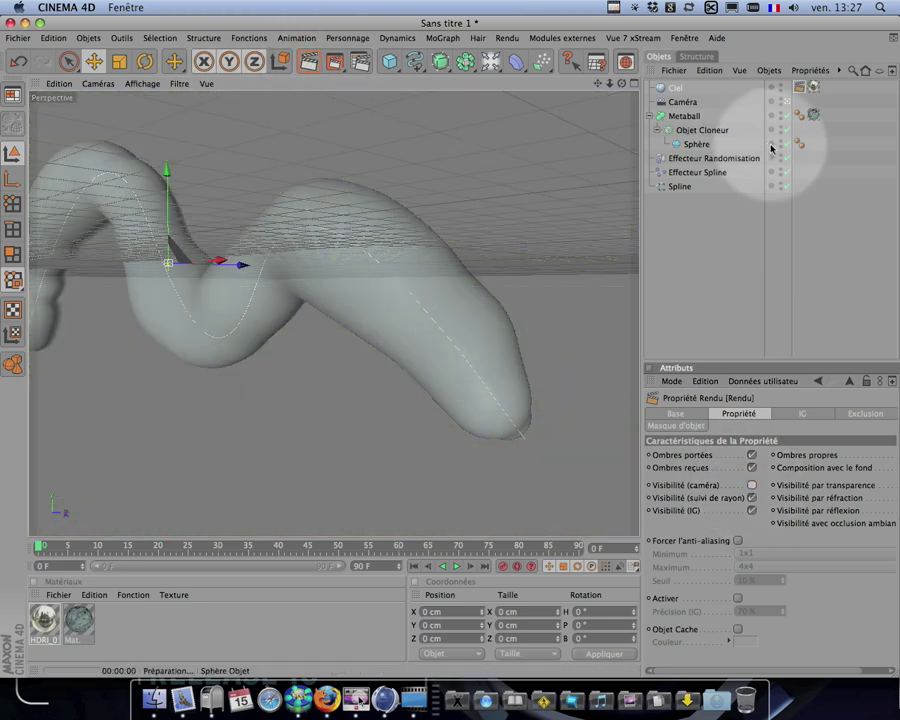